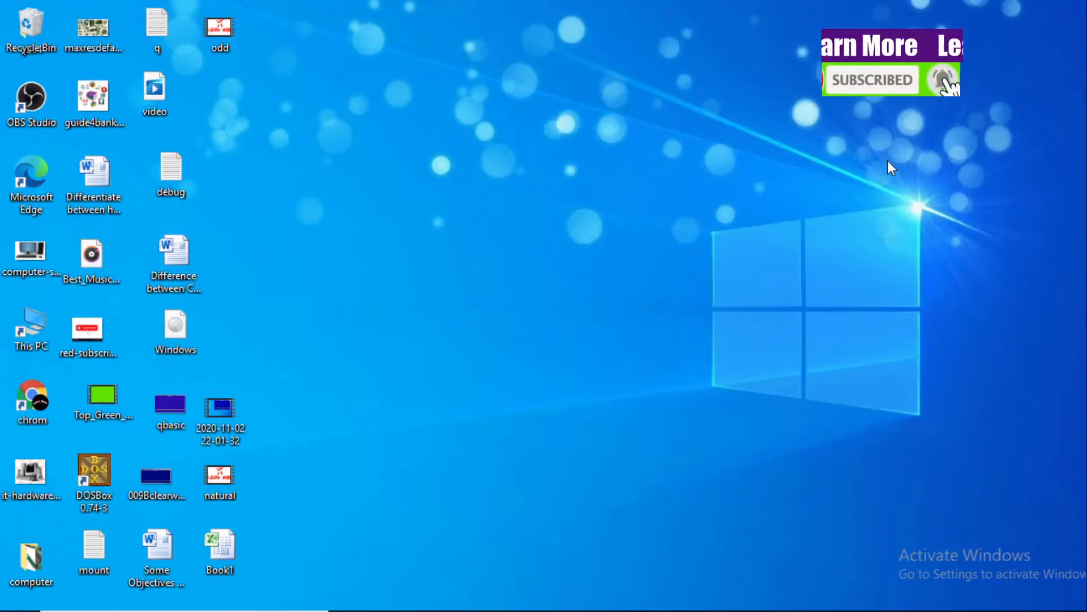
# Switch to the Book1 workbook in Excel and examine the Total, Percent, Result and Rank headings of the mark sheet.
pyautogui.click(534, 611)
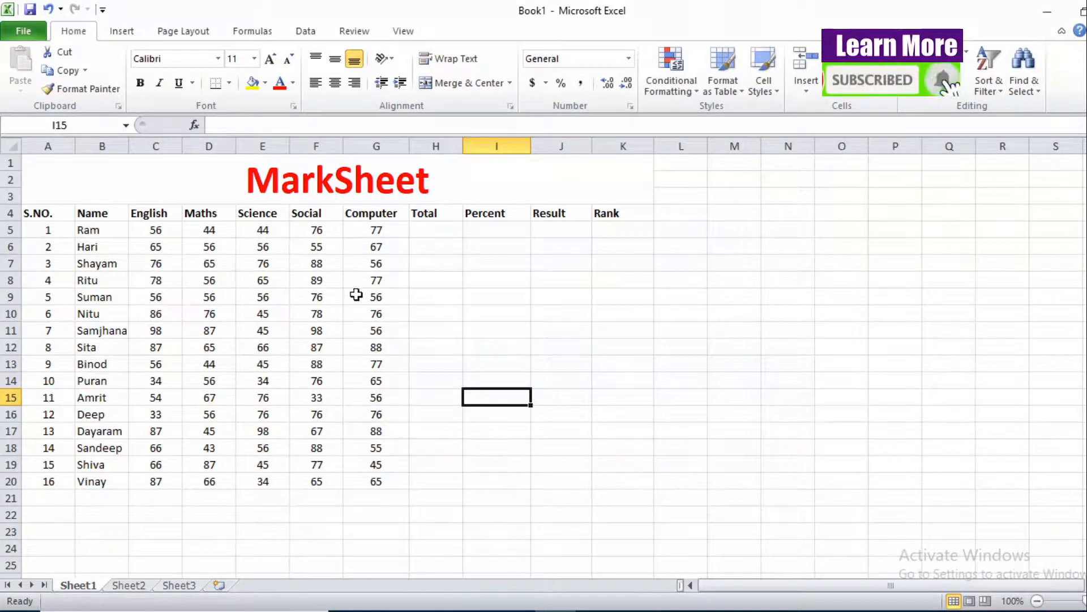
pyautogui.click(425, 214)
pyautogui.click(482, 210)
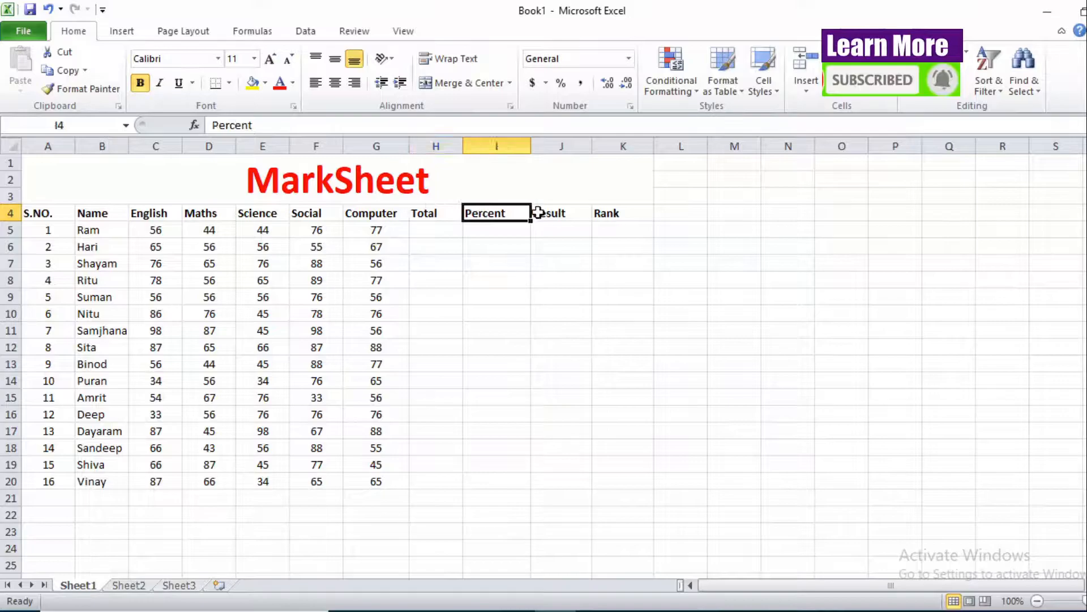
pyautogui.click(559, 214)
pyautogui.click(599, 213)
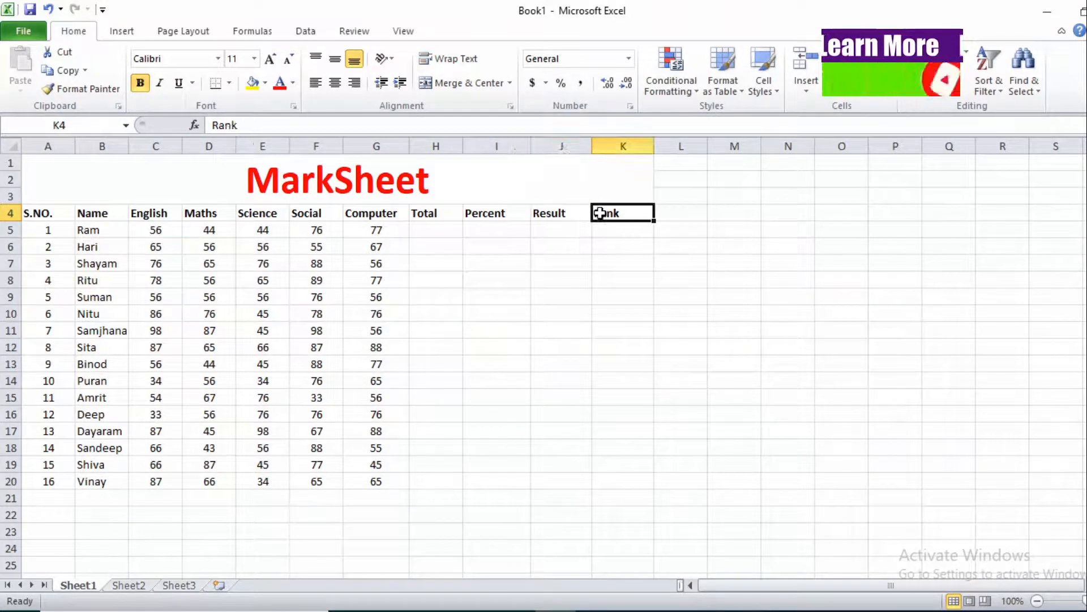
pyautogui.click(433, 218)
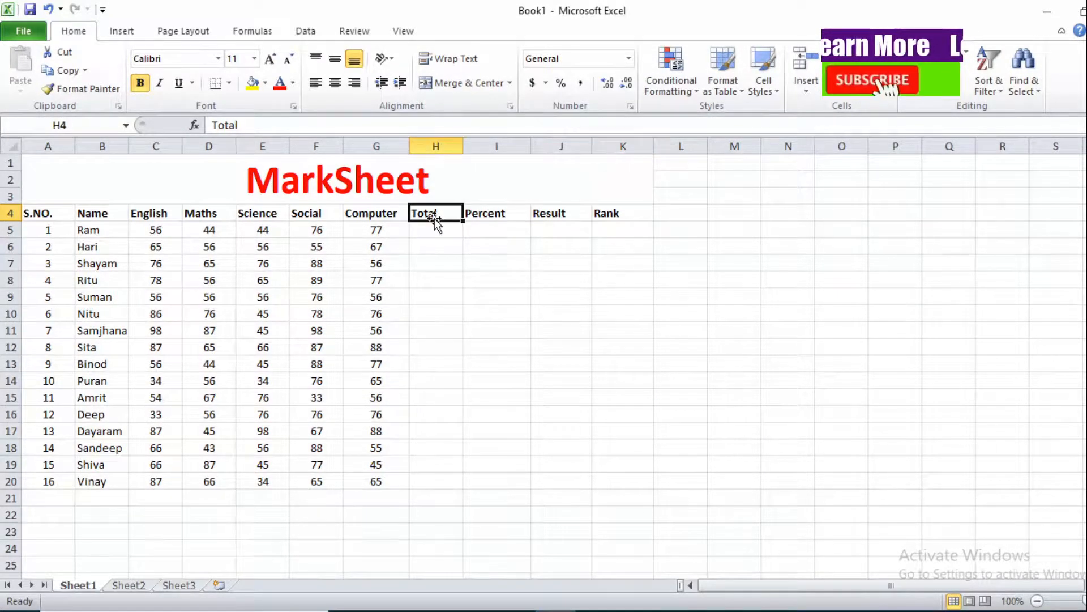
pyautogui.click(478, 213)
pyautogui.click(552, 212)
pyautogui.click(607, 219)
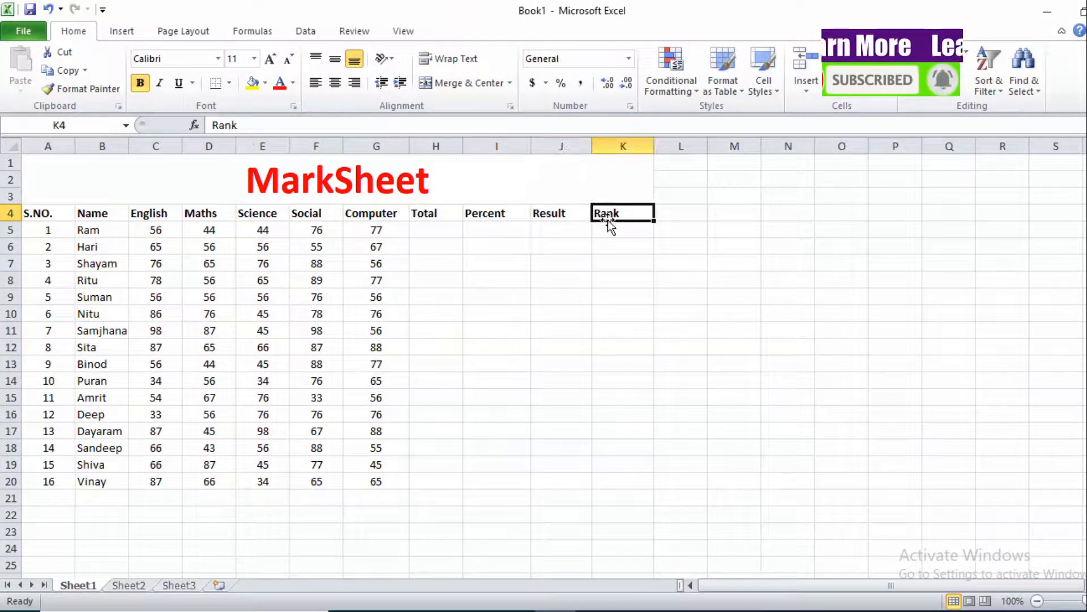
# Enter the formula =sum(c5:g5) in cell H5 to total the first student's five subject marks.
pyautogui.click(438, 232)
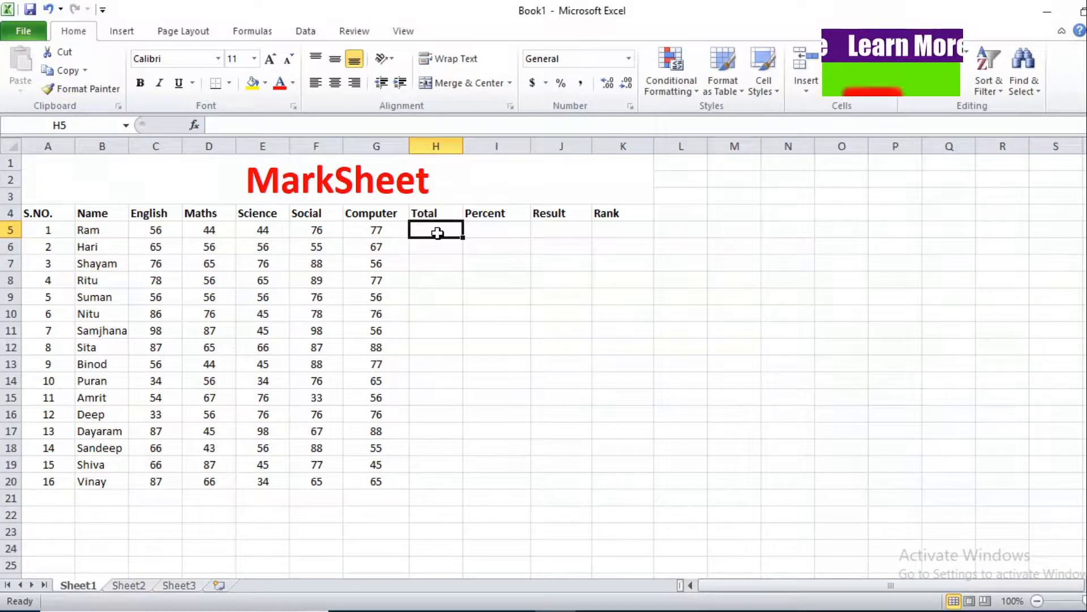
pyautogui.write('=')
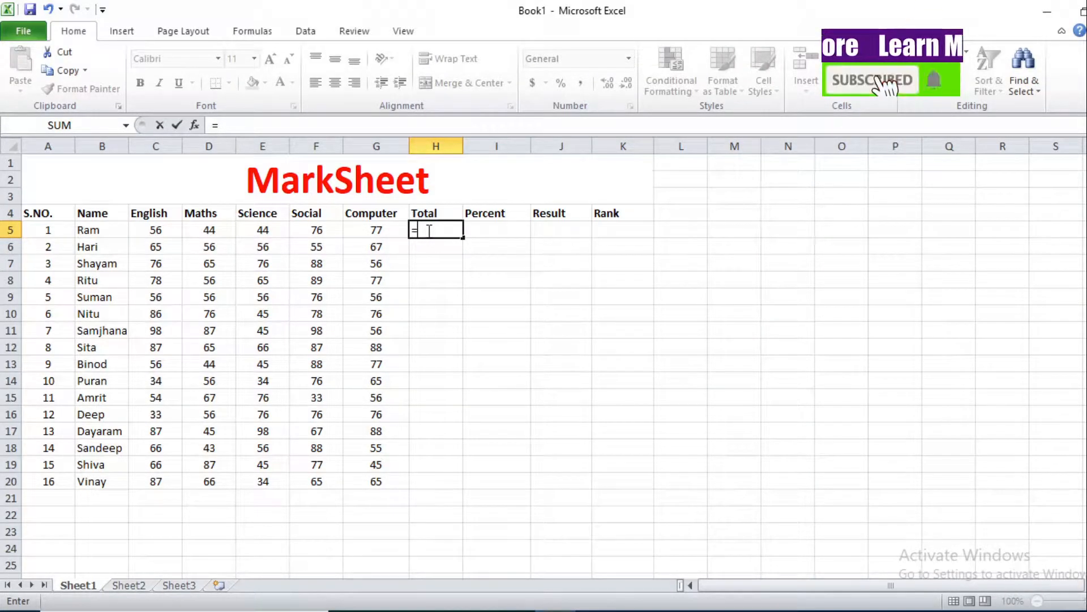
pyautogui.write('su')
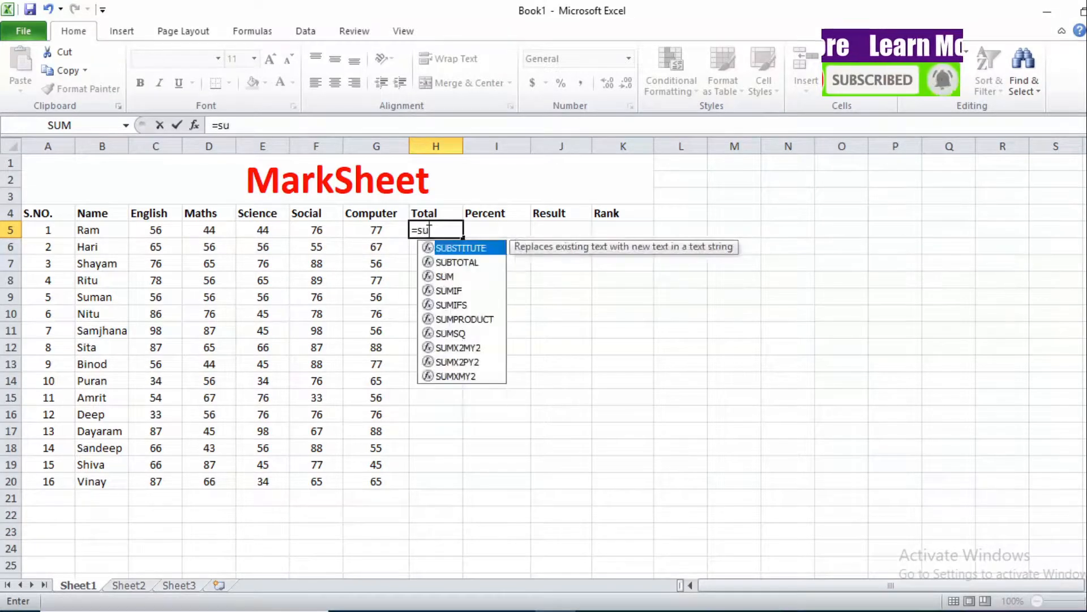
pyautogui.write('m(')
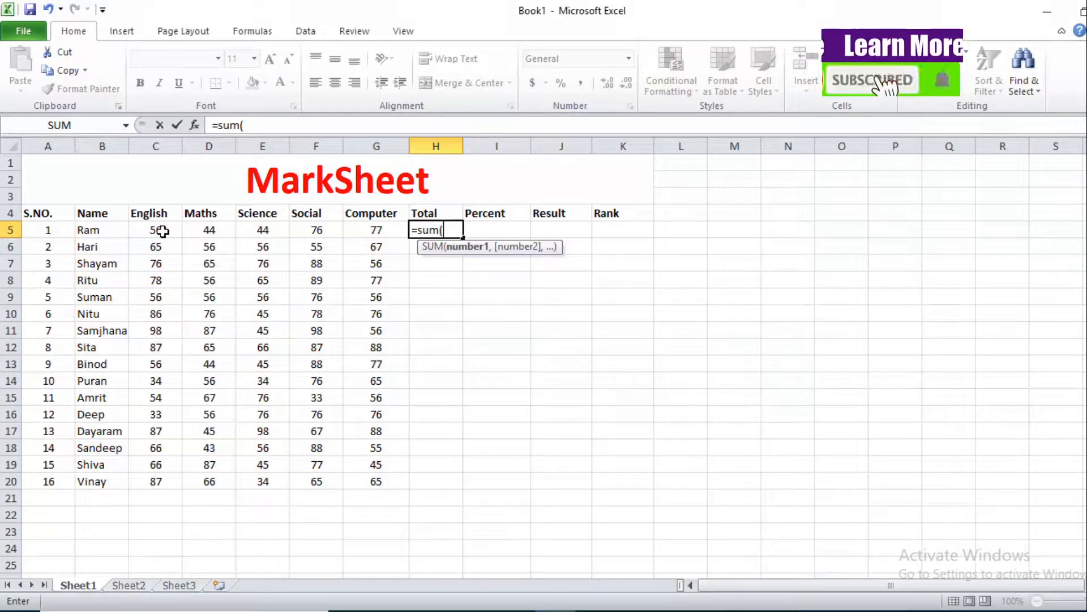
pyautogui.write('c5')
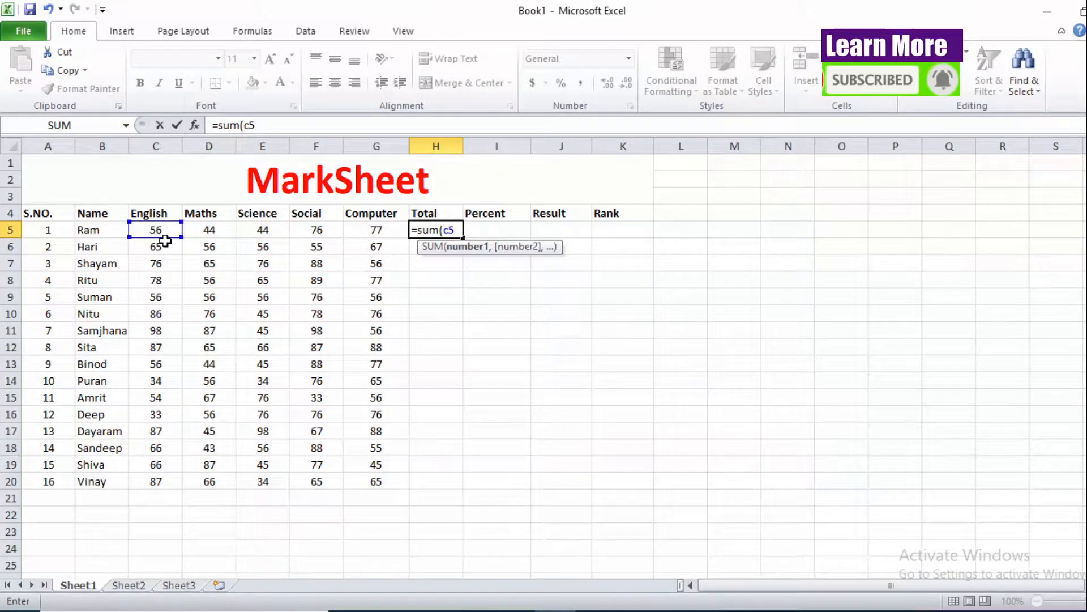
pyautogui.write(':')
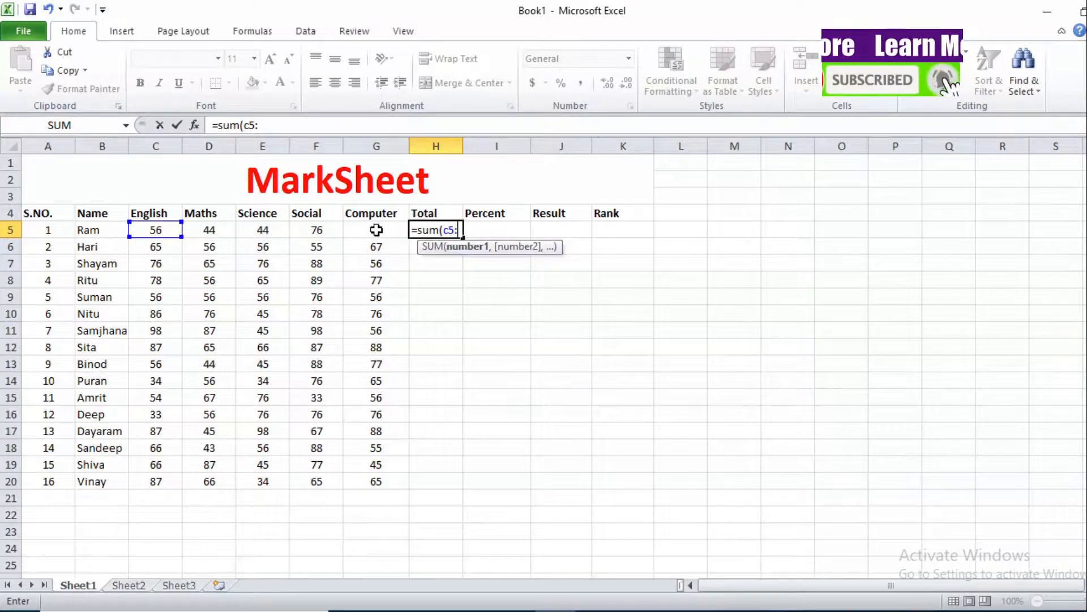
pyautogui.write('g5')
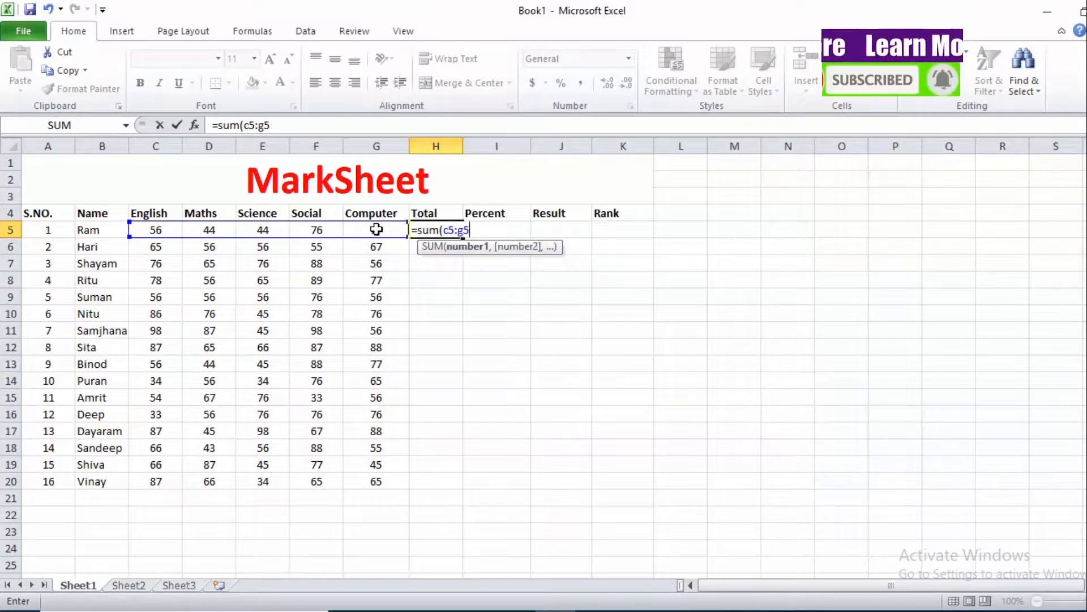
pyautogui.write(')')
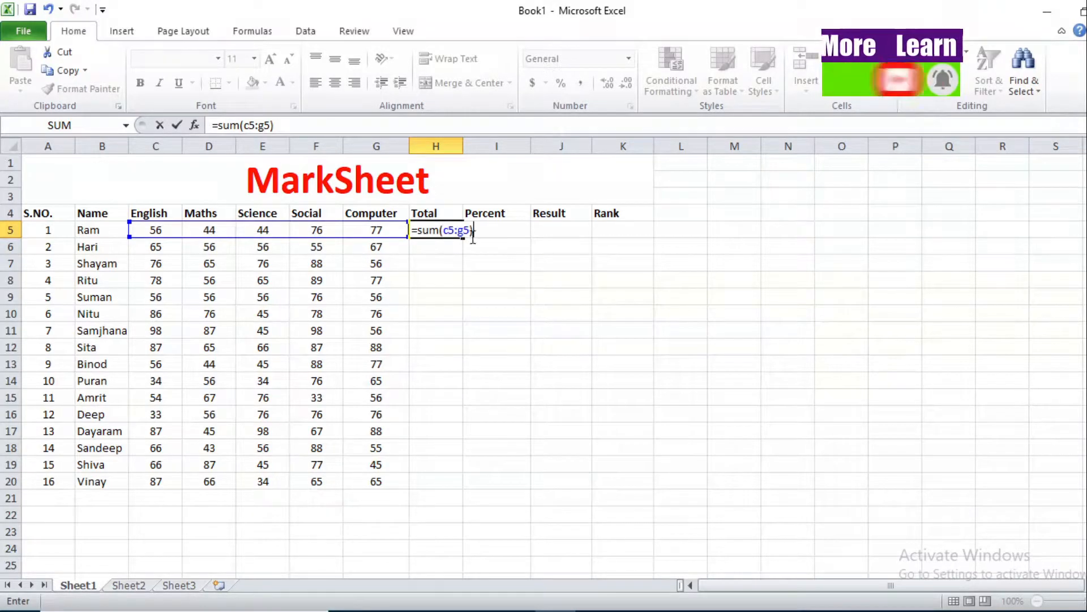
pyautogui.press('Return')
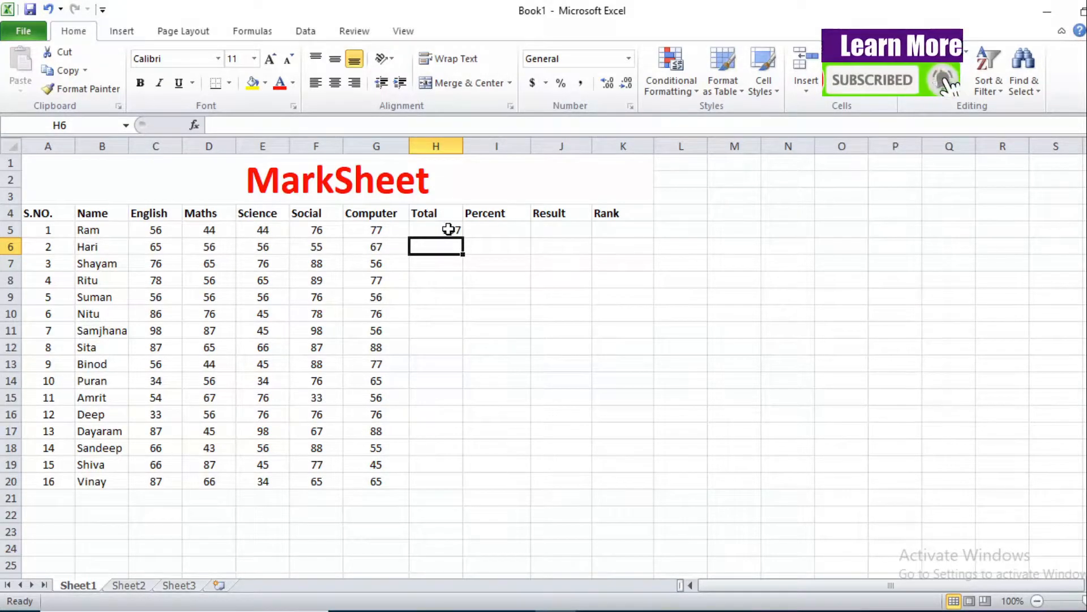
# Fill the total formula from H5 down through H20 for all the remaining students.
pyautogui.click(449, 229)
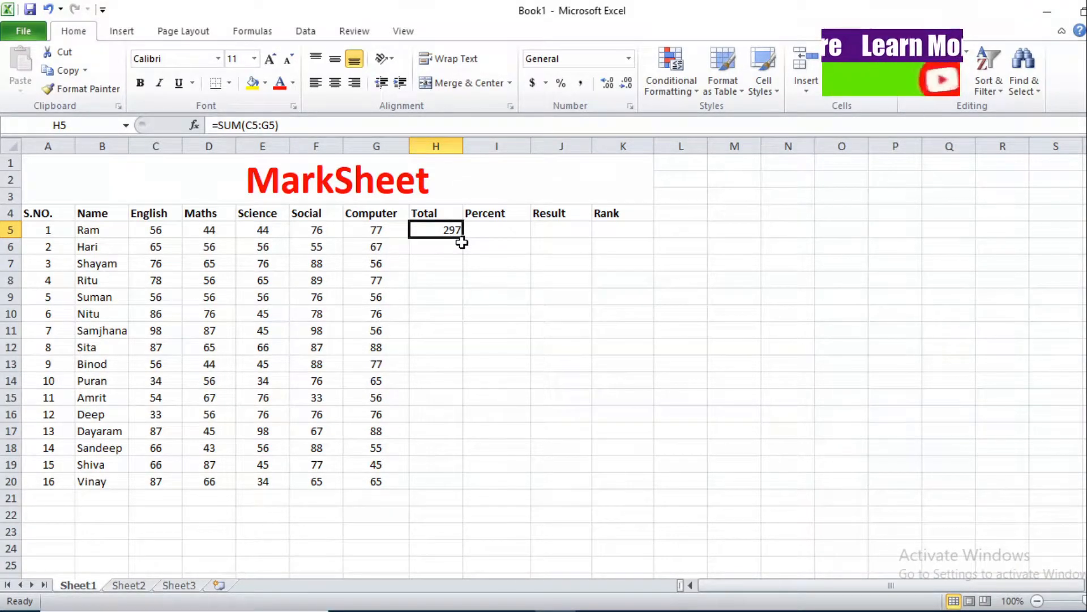
pyautogui.moveTo(462, 243); pyautogui.dragTo(463, 486)
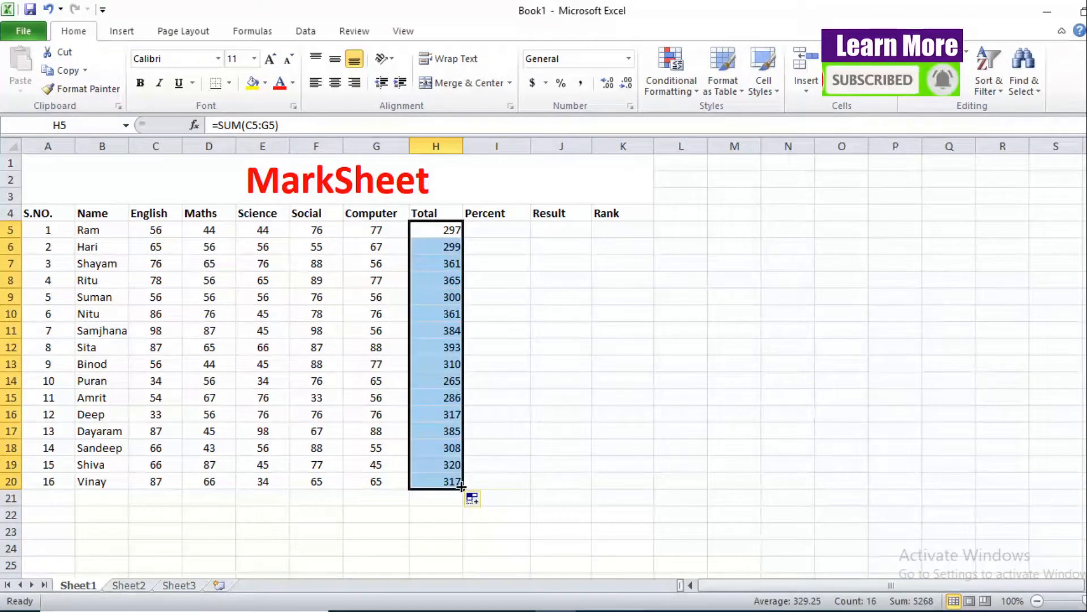
pyautogui.click(516, 410)
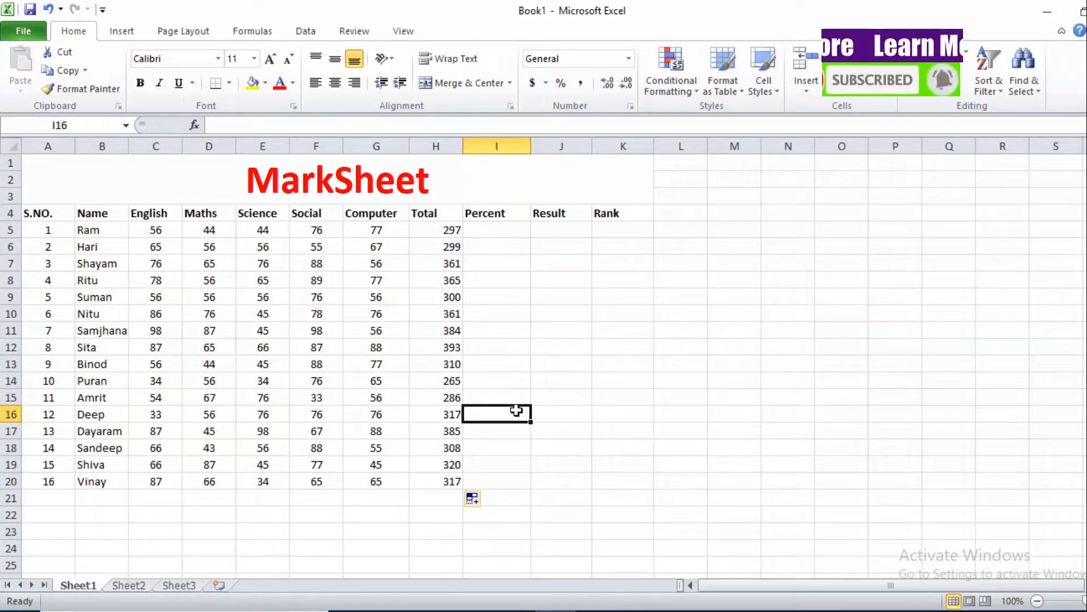
# Write the note "percent=total obtain mark/totak mark*100" in the empty cell N15 beside the mark sheet.
pyautogui.click(497, 230)
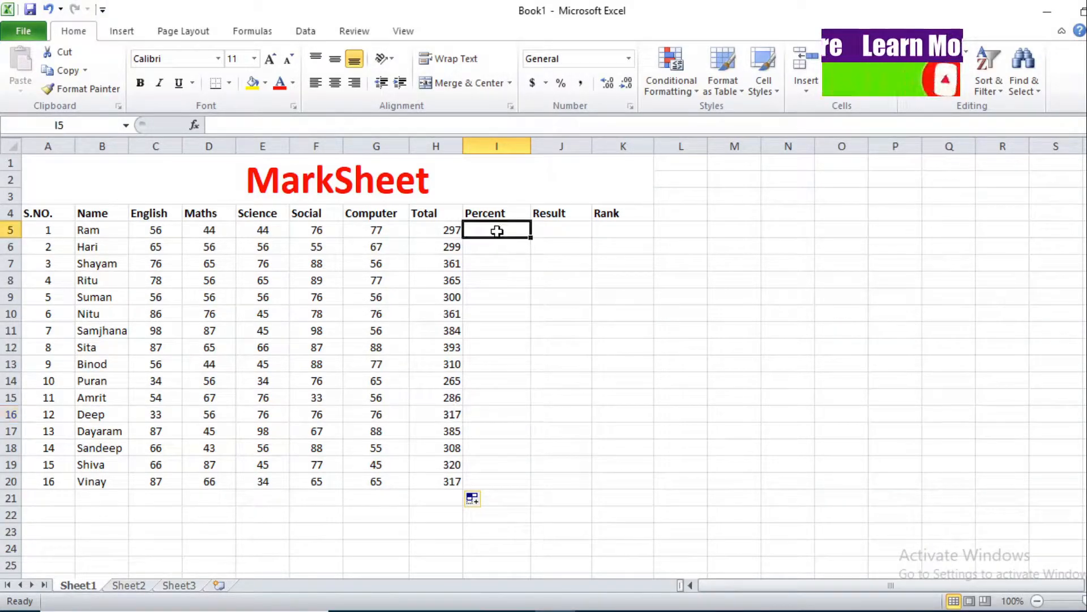
pyautogui.click(814, 397)
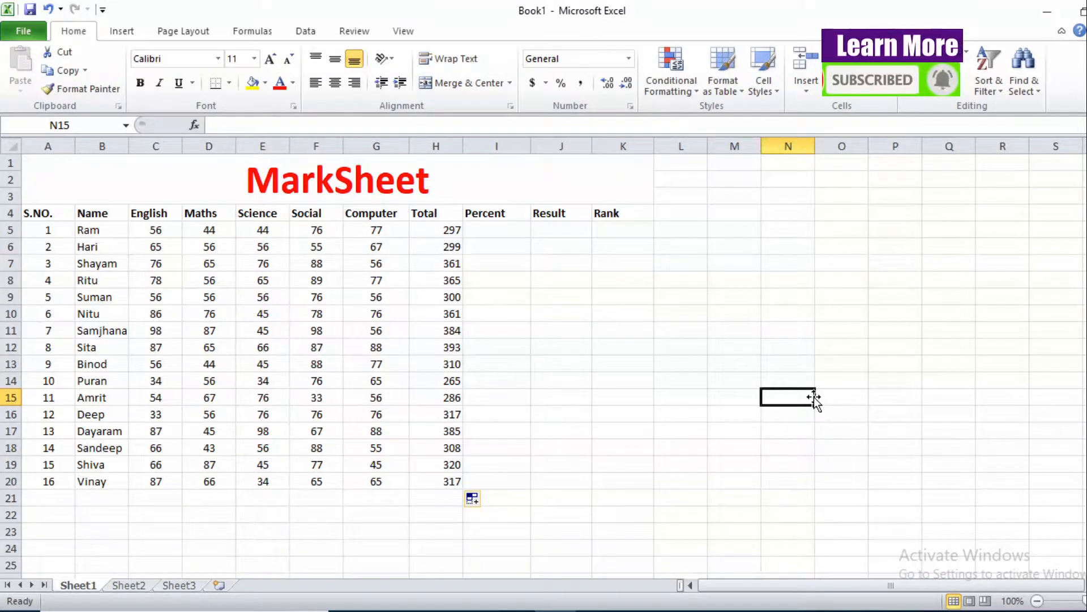
pyautogui.write('per')
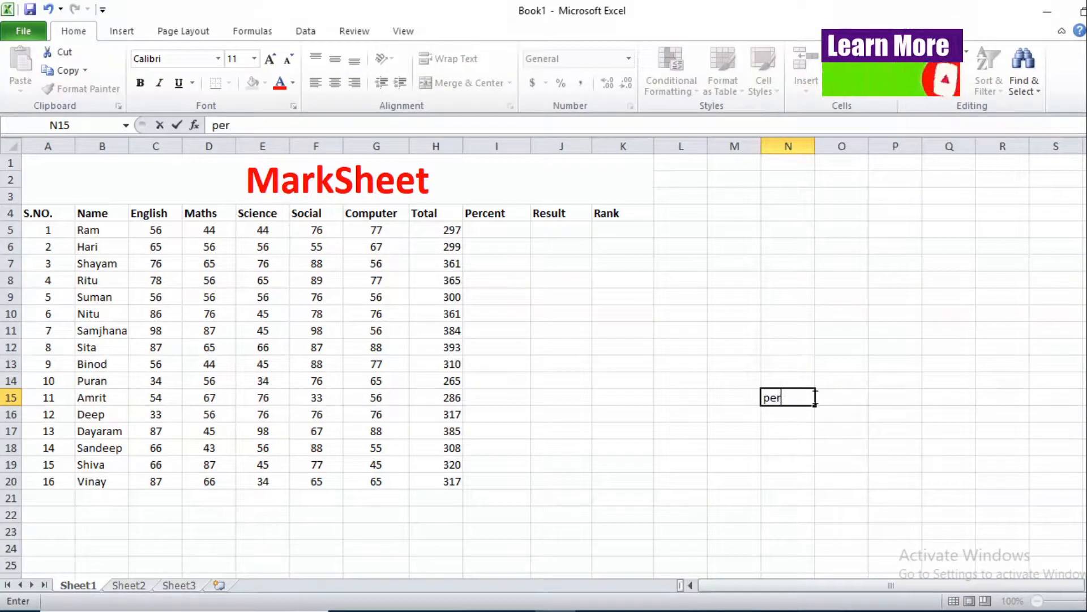
pyautogui.write('cent')
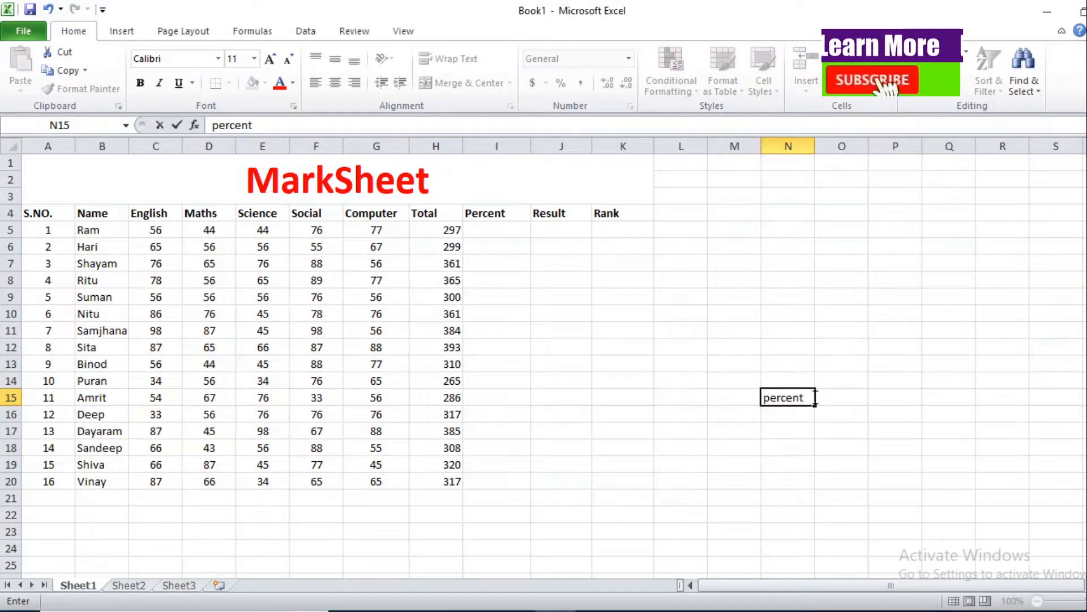
pyautogui.write('=to')
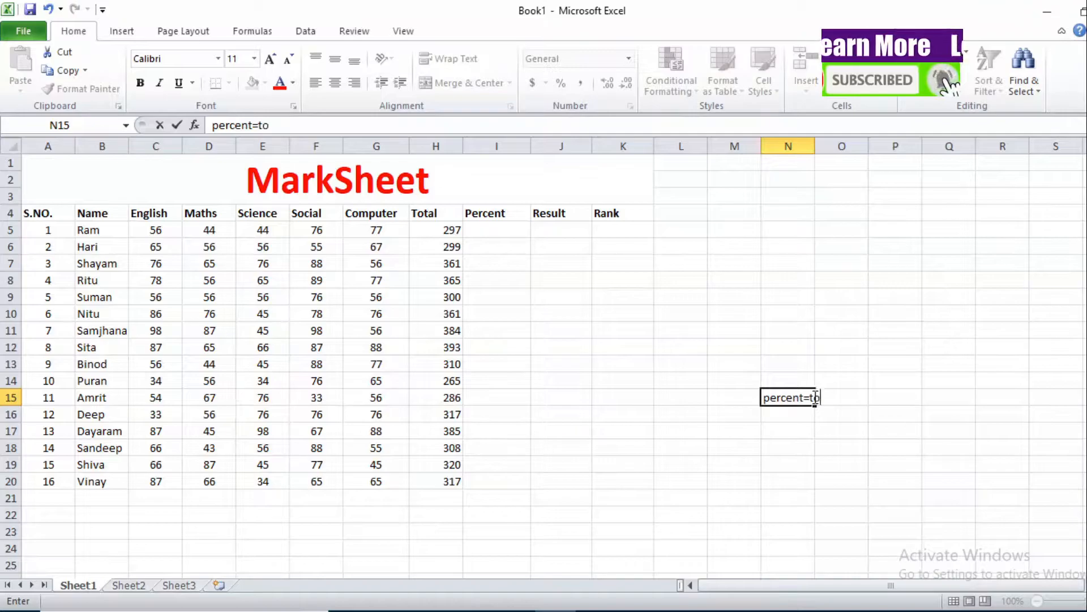
pyautogui.write('tal ob')
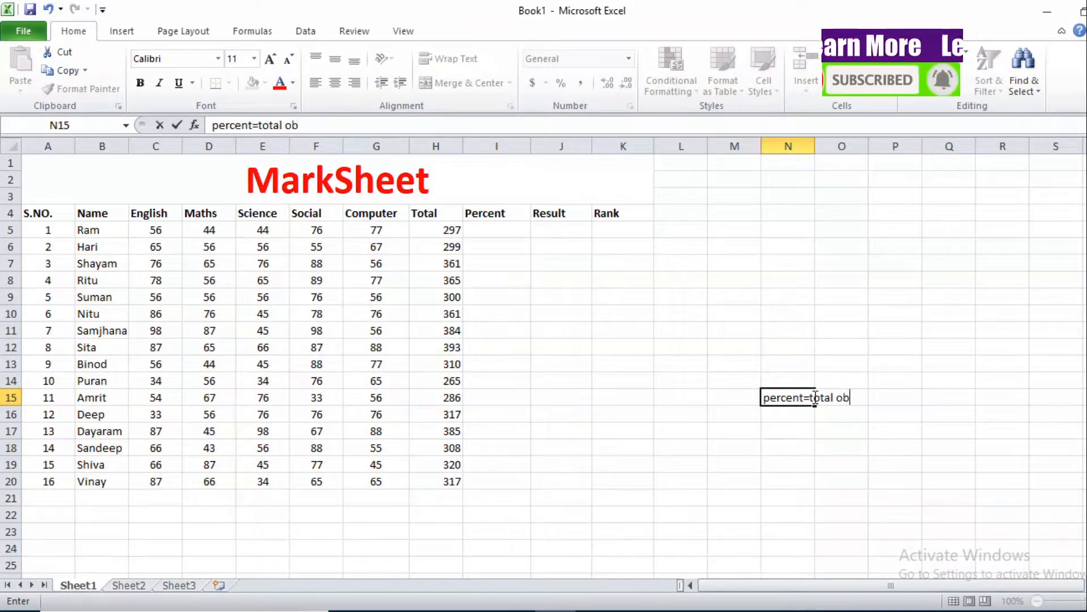
pyautogui.write('tain')
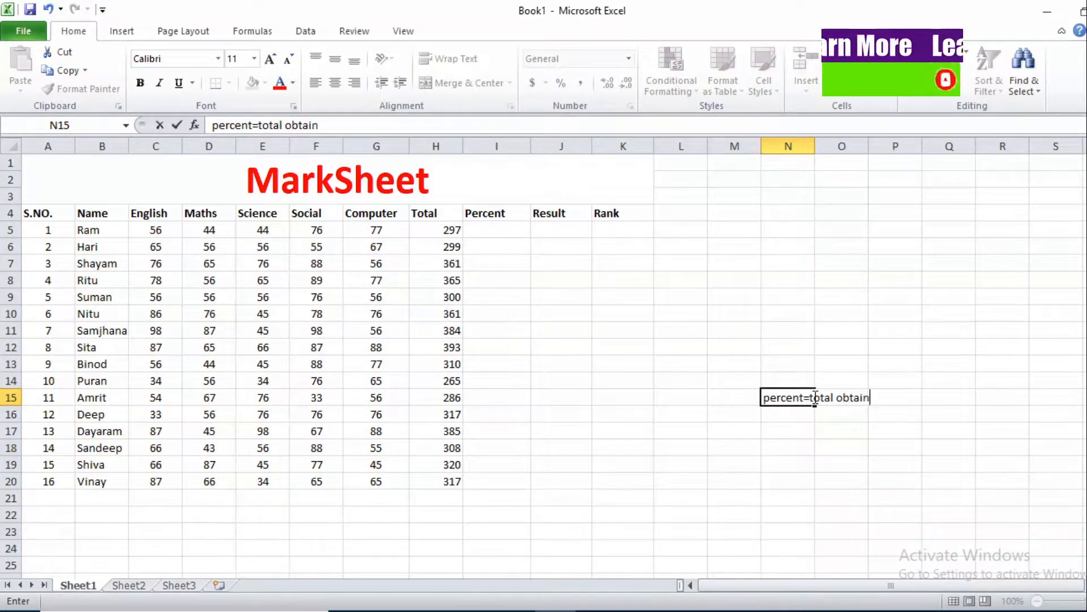
pyautogui.write(' mark/totak mark*100')
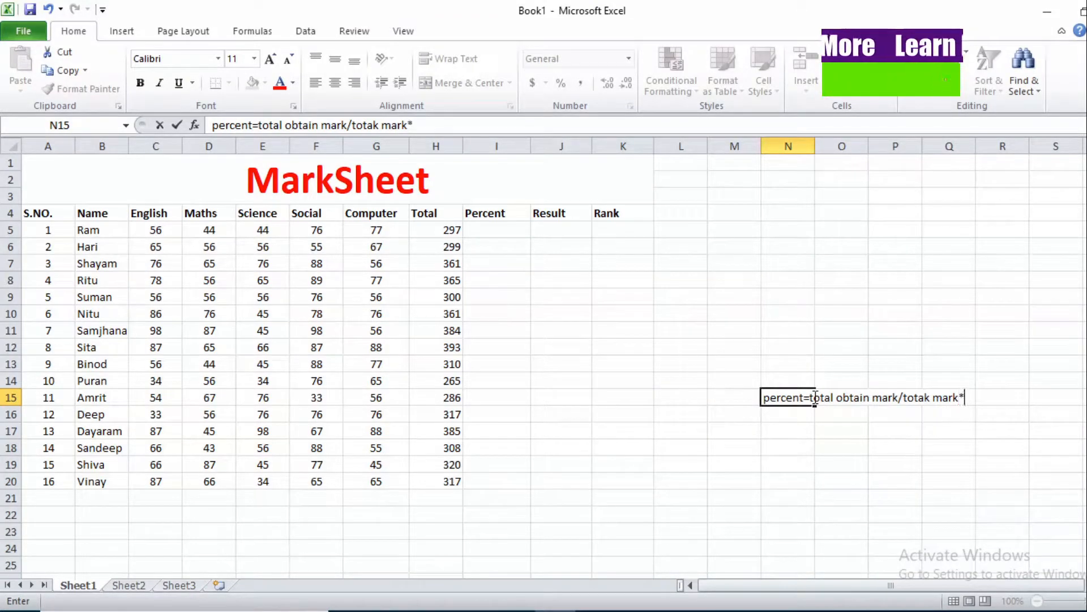
pyautogui.click(957, 365)
pyautogui.moveTo(756, 384); pyautogui.dragTo(988, 427)
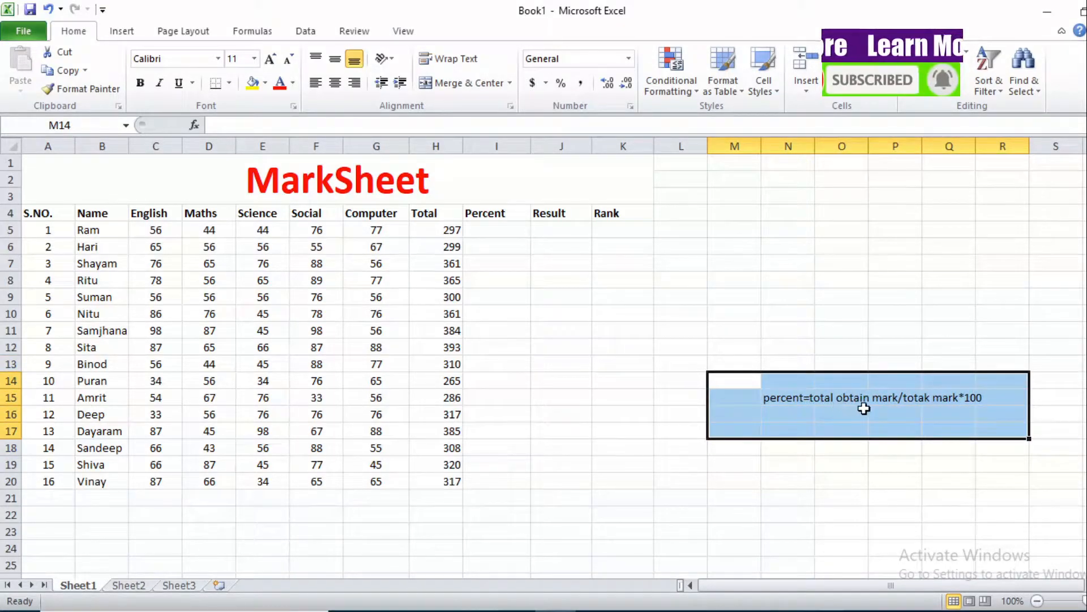
pyautogui.click(928, 406)
pyautogui.doubleClick(929, 404)
pyautogui.moveTo(932, 414); pyautogui.dragTo(925, 478)
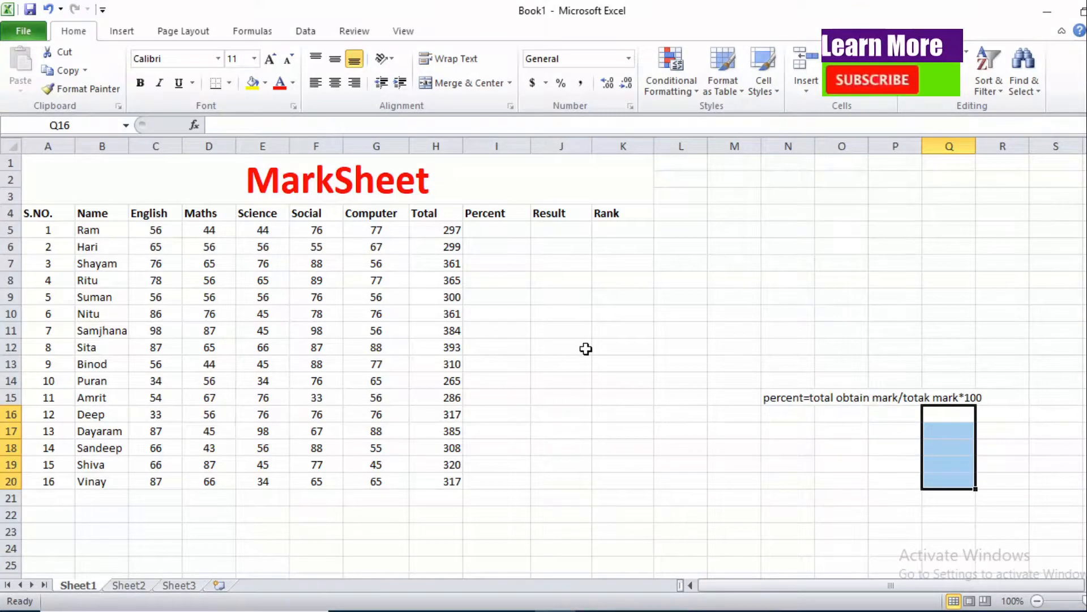
# Enter the formula =h5/500*100 in cell I5 to calculate the first student's percentage.
pyautogui.click(491, 232)
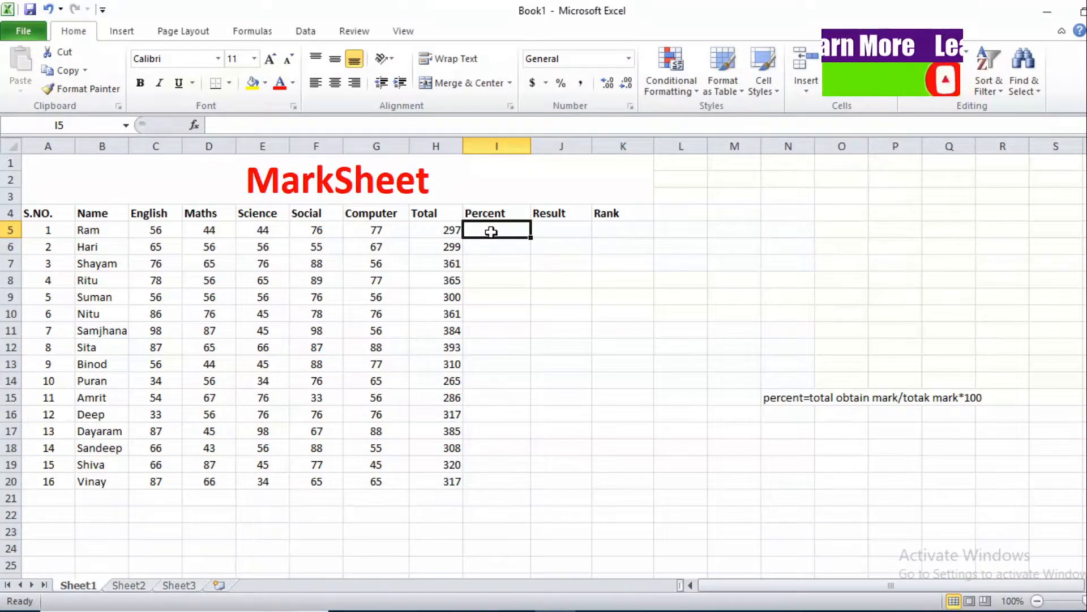
pyautogui.write('=')
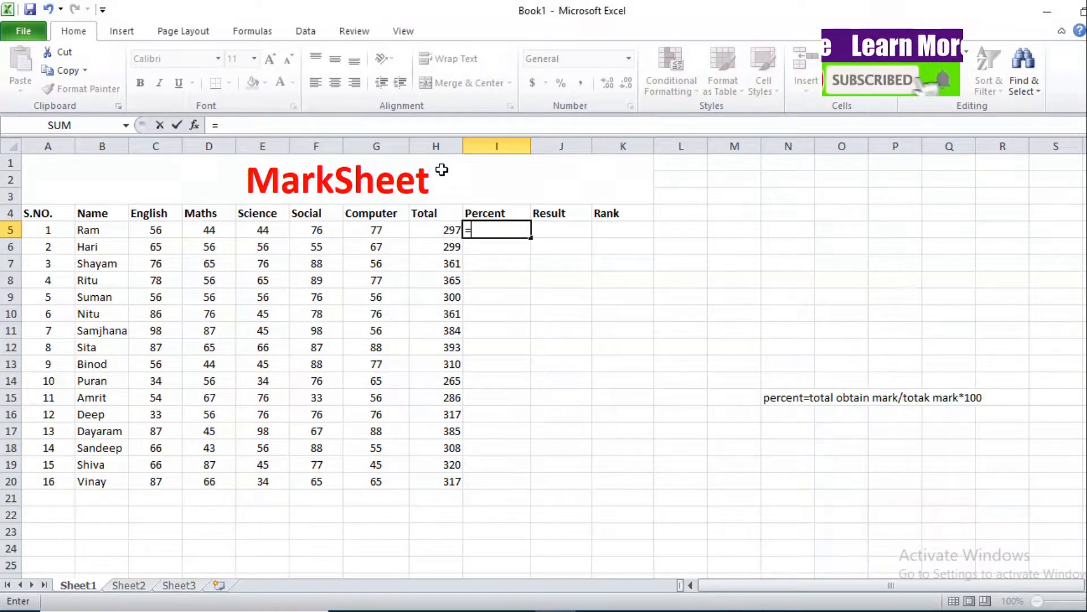
pyautogui.write('h5')
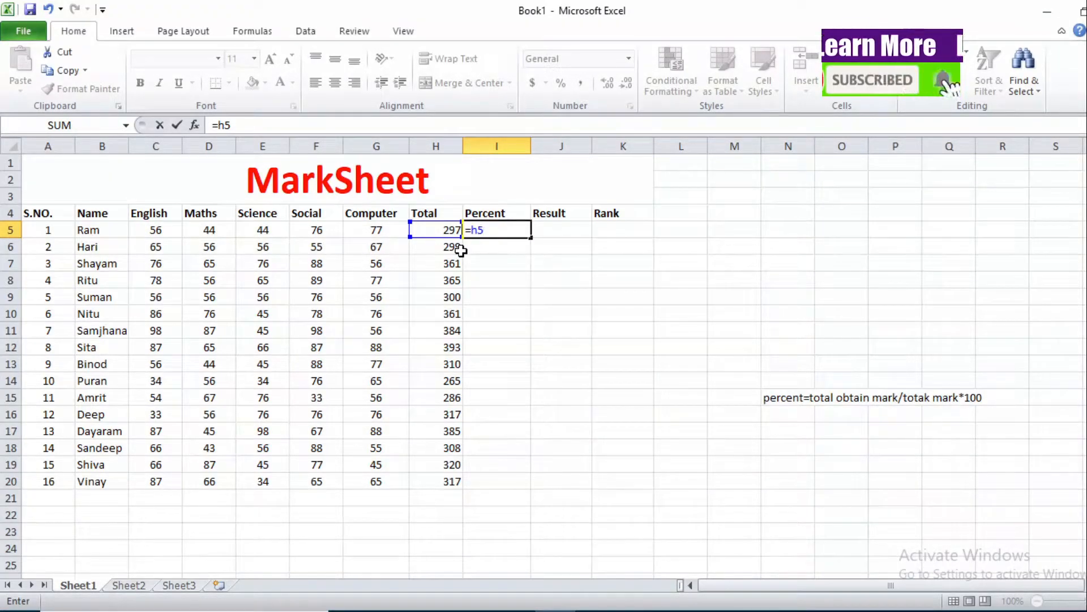
pyautogui.write('/')
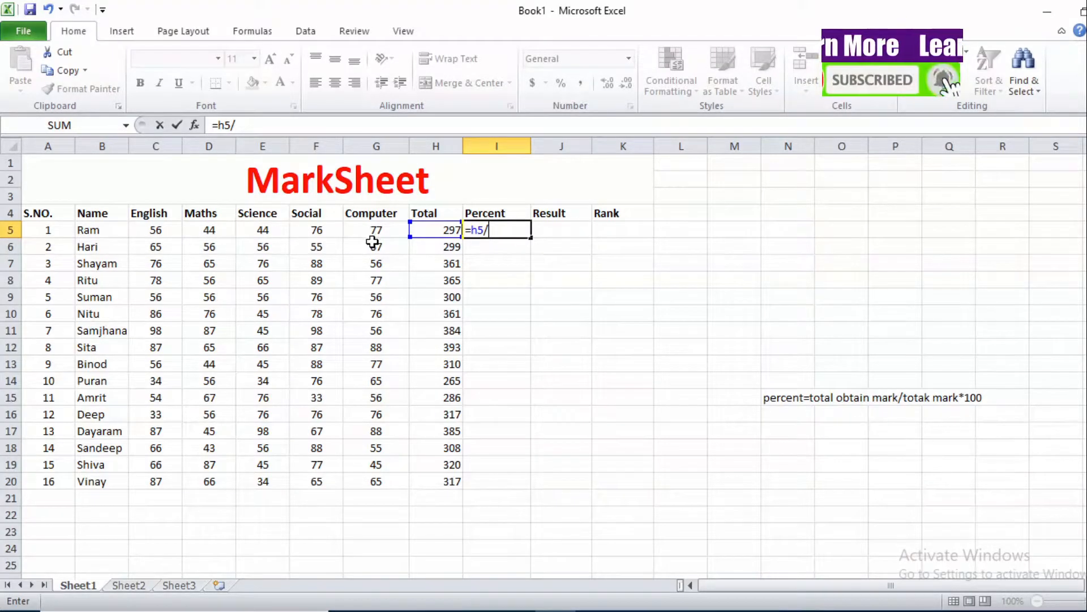
pyautogui.write('500')
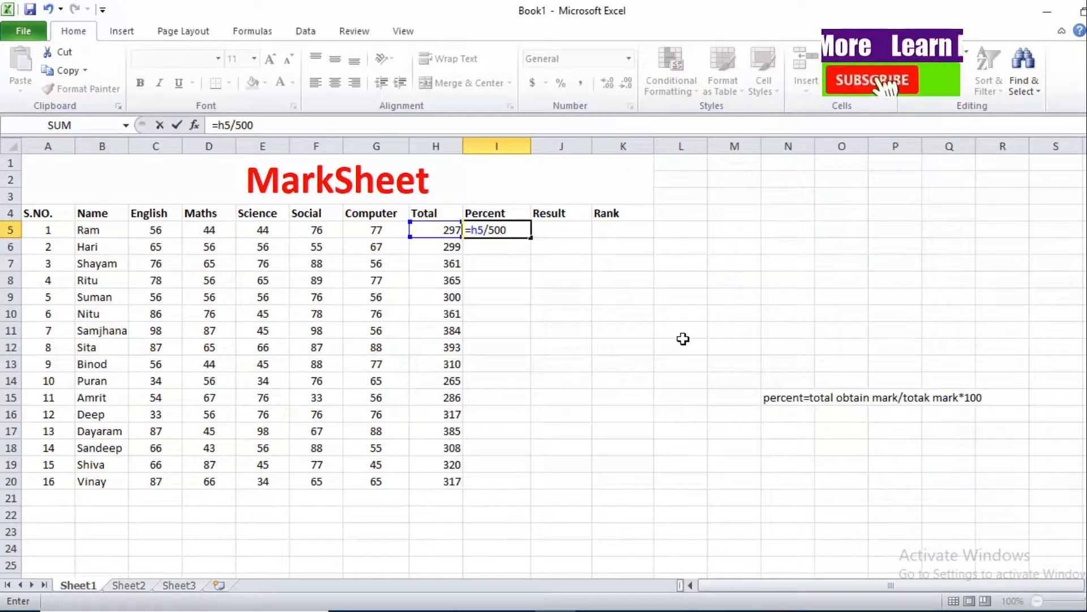
pyautogui.write('*1')
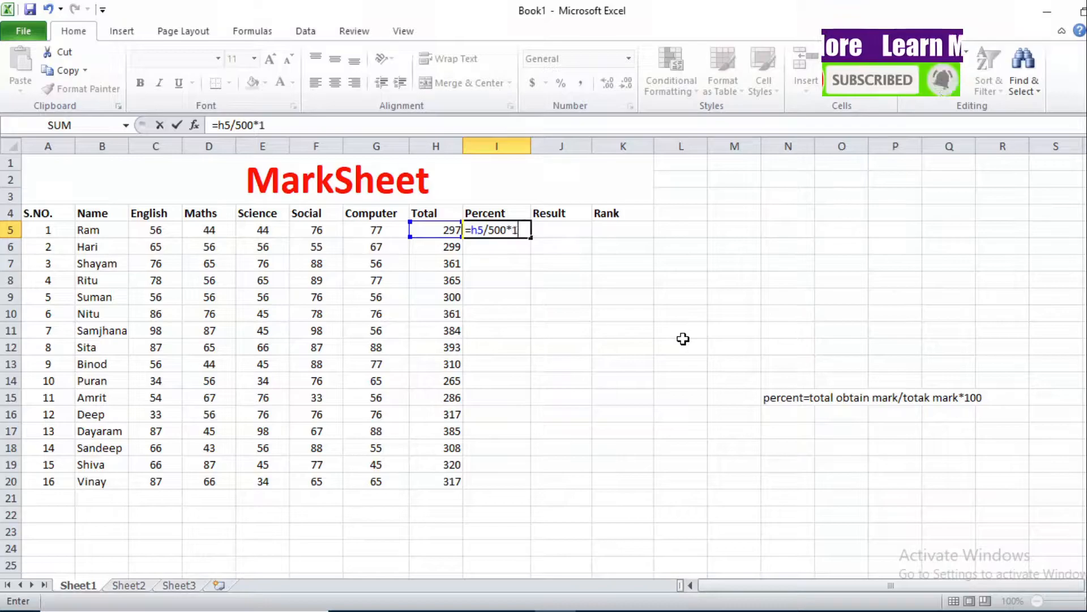
pyautogui.write('00')
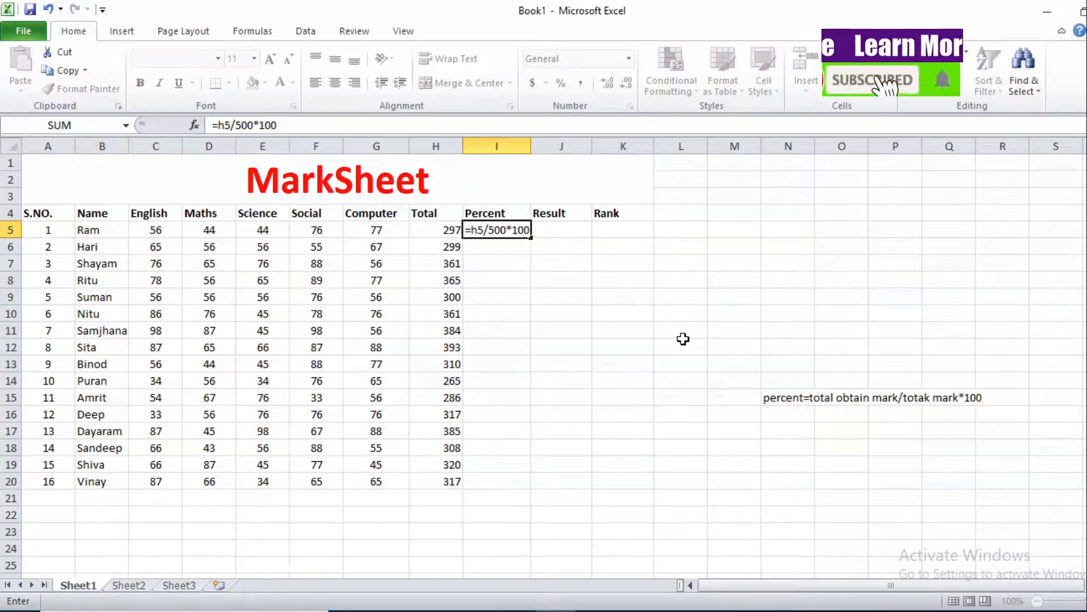
pyautogui.press('Return')
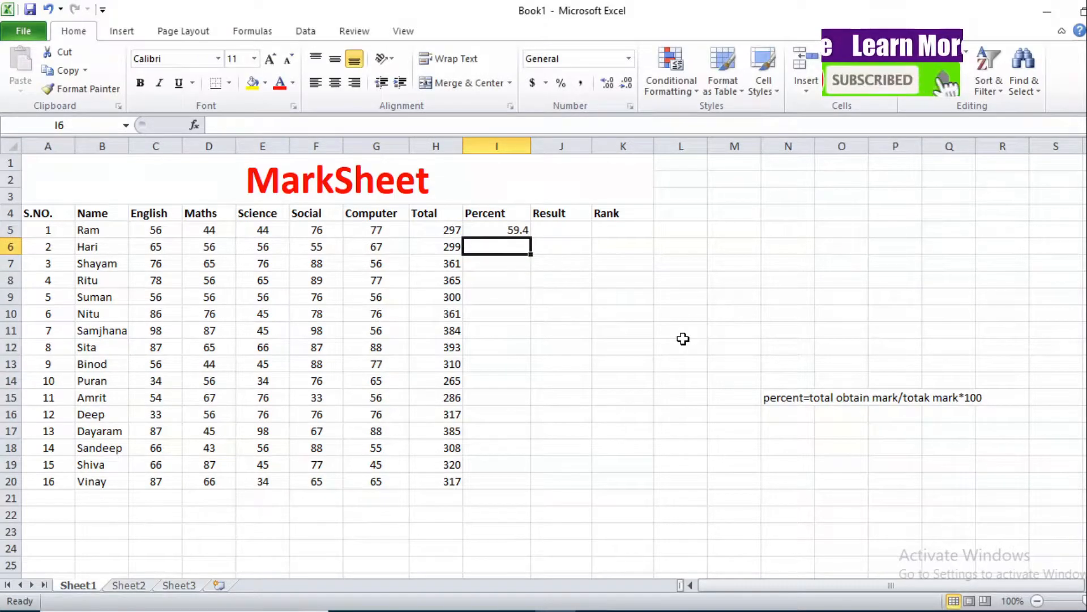
# Fill the percentage formula from I5 down through I20 for all the remaining students.
pyautogui.click(500, 229)
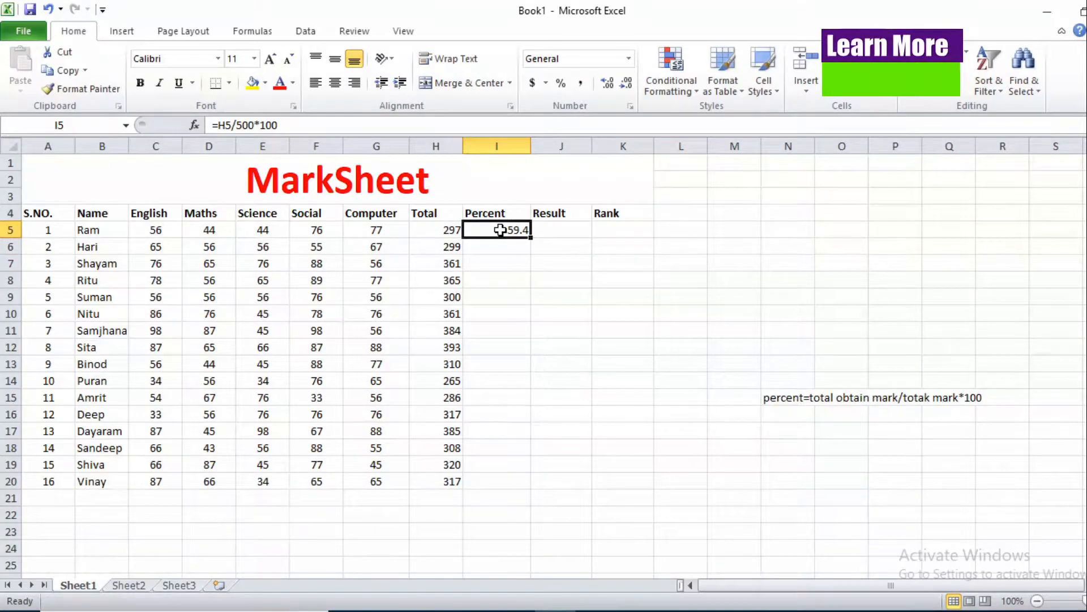
pyautogui.click(530, 244)
pyautogui.click(528, 234)
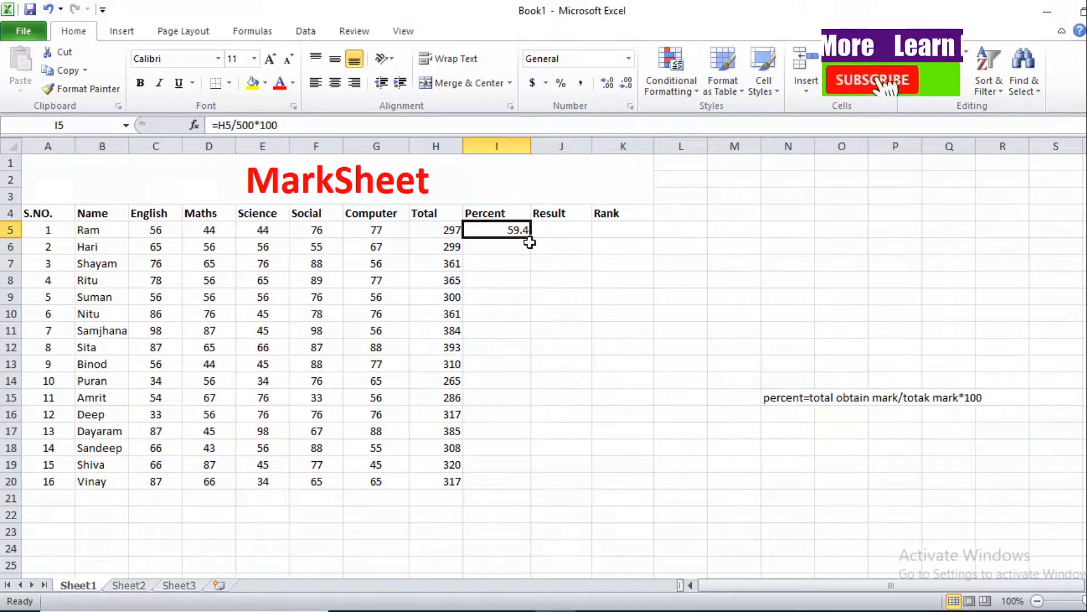
pyautogui.click(531, 238)
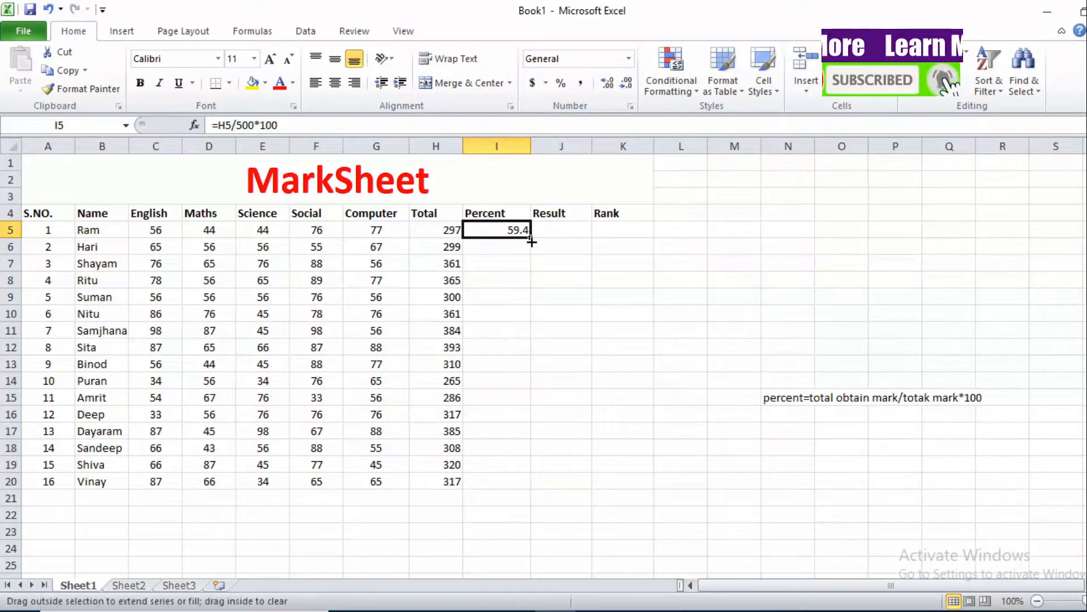
pyautogui.moveTo(530, 240); pyautogui.dragTo(530, 489)
pyautogui.click(569, 426)
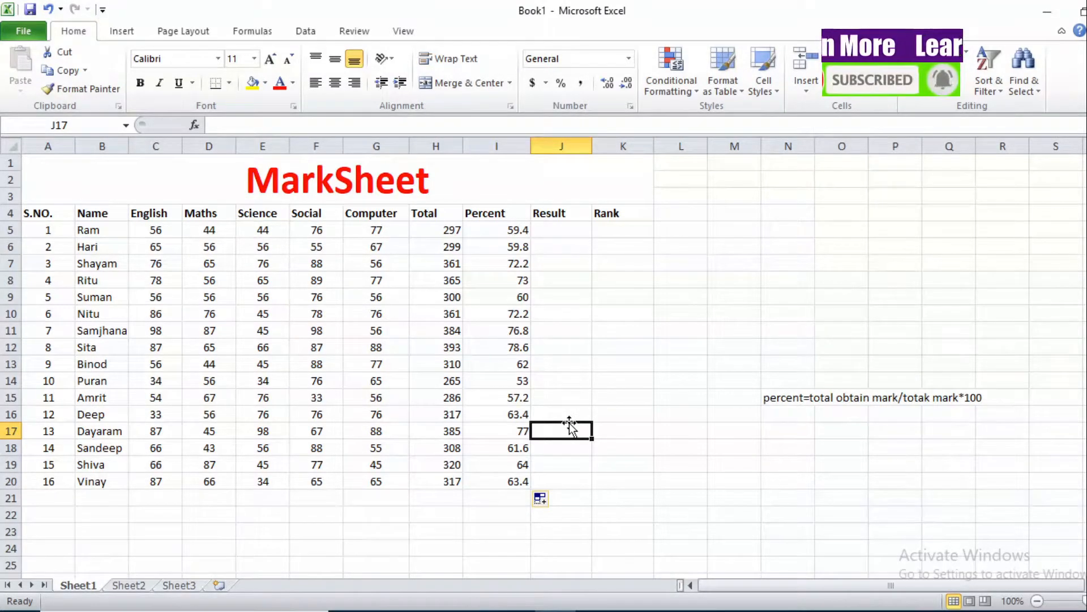
# Begin the result formula in cell J5 as =if(and( with the first condition C5>=40 for the English mark.
pyautogui.click(564, 233)
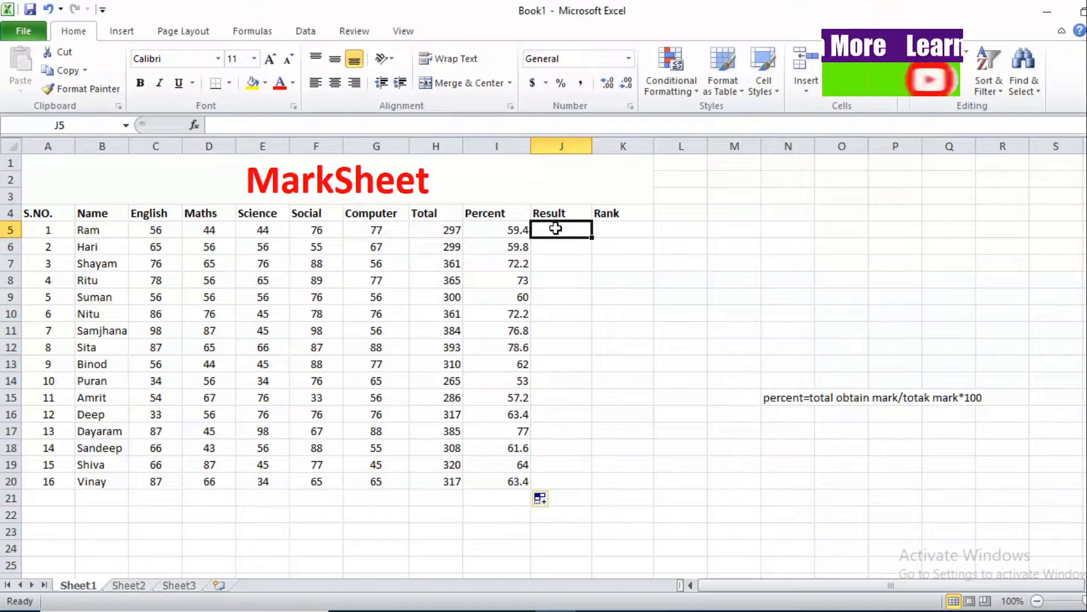
pyautogui.click(281, 126)
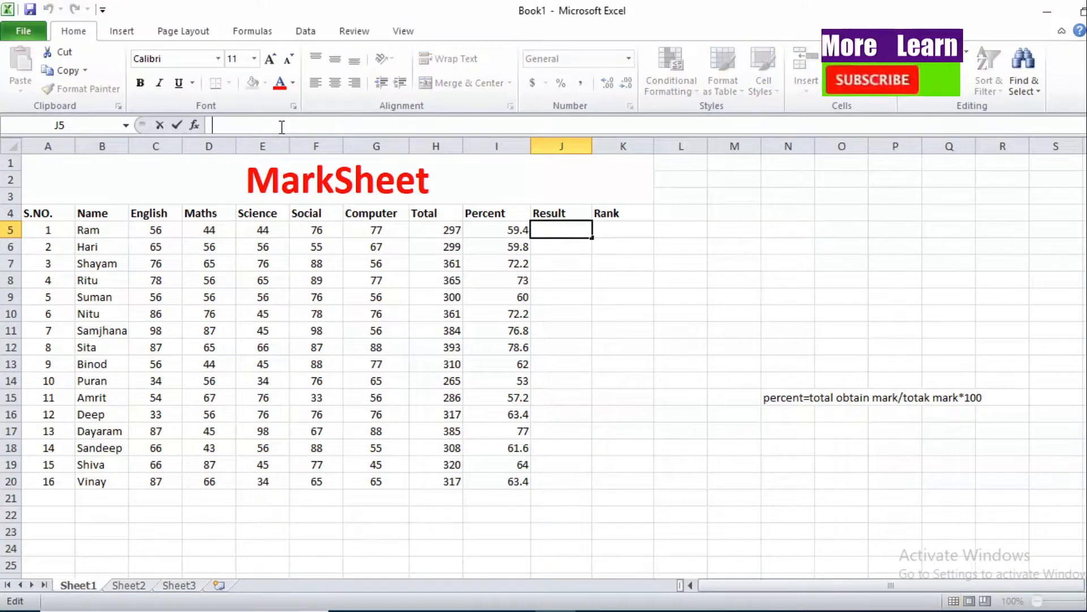
pyautogui.write('=')
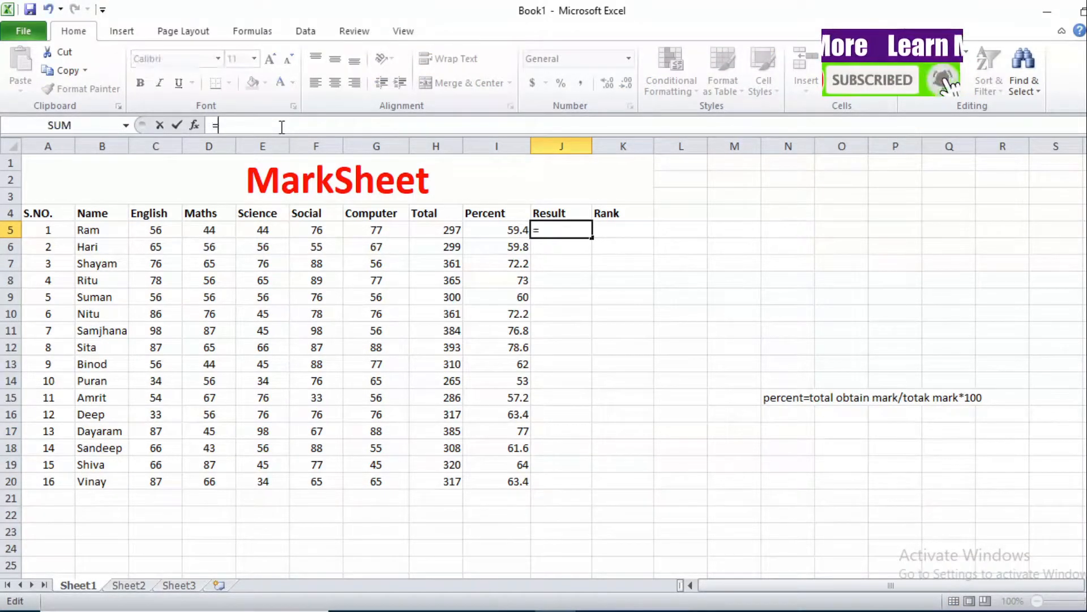
pyautogui.write('if')
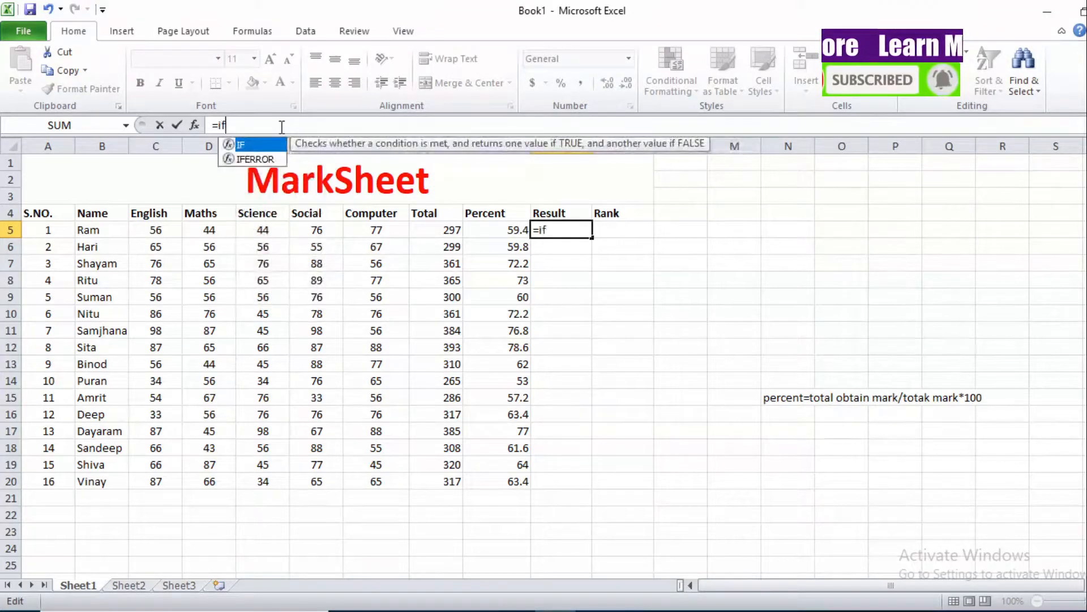
pyautogui.write('(')
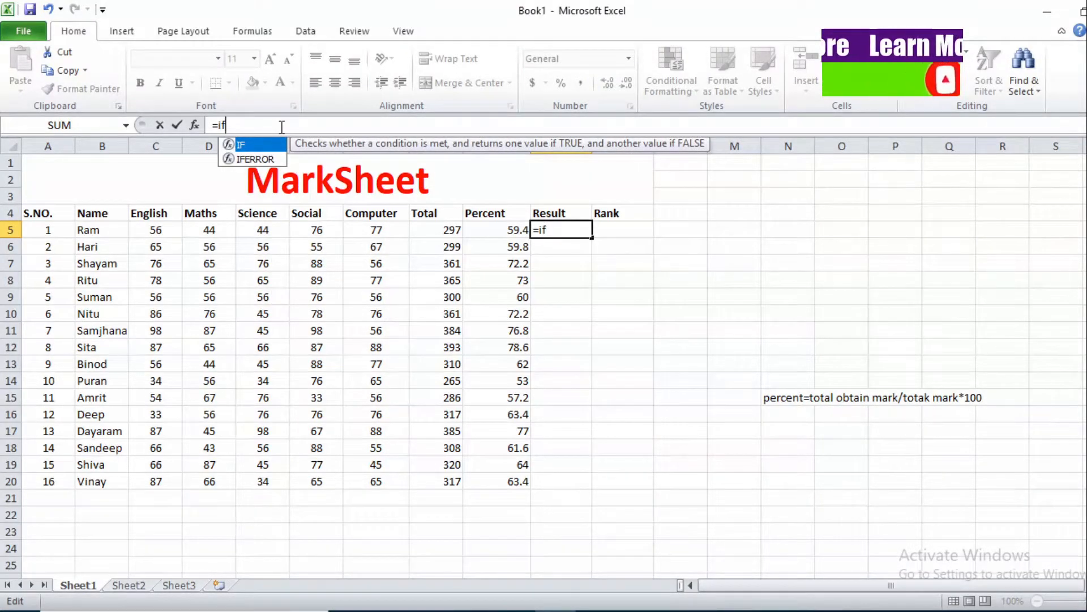
pyautogui.write('and')
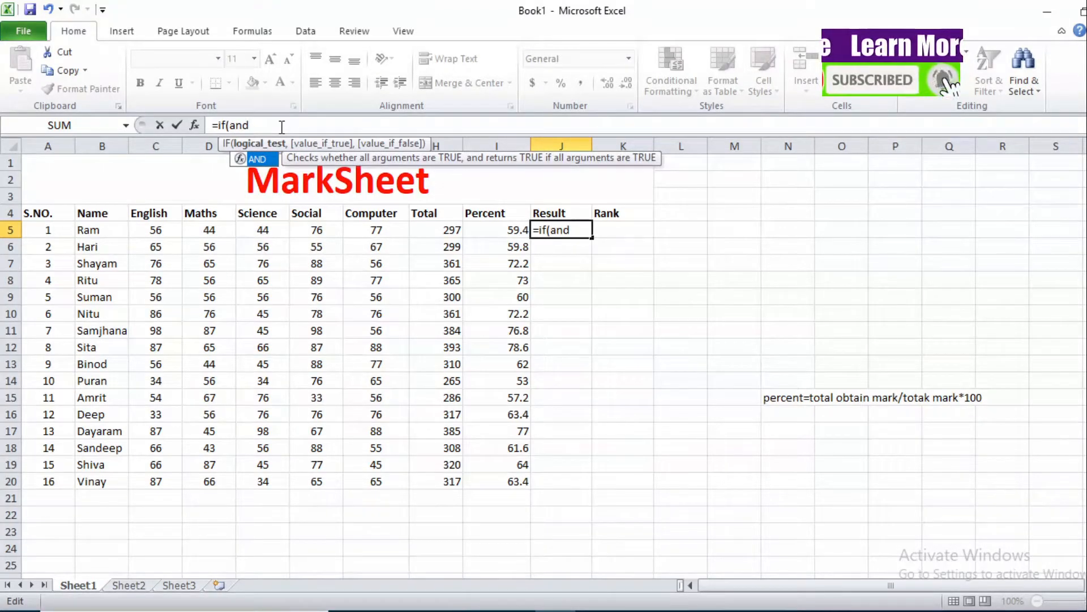
pyautogui.write('(')
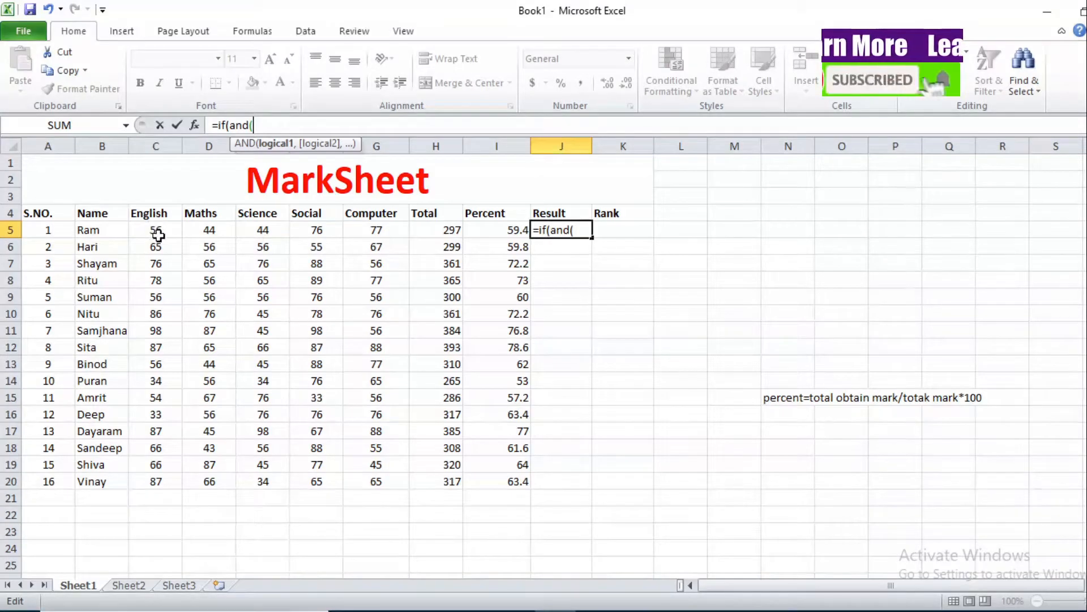
pyautogui.click(154, 230)
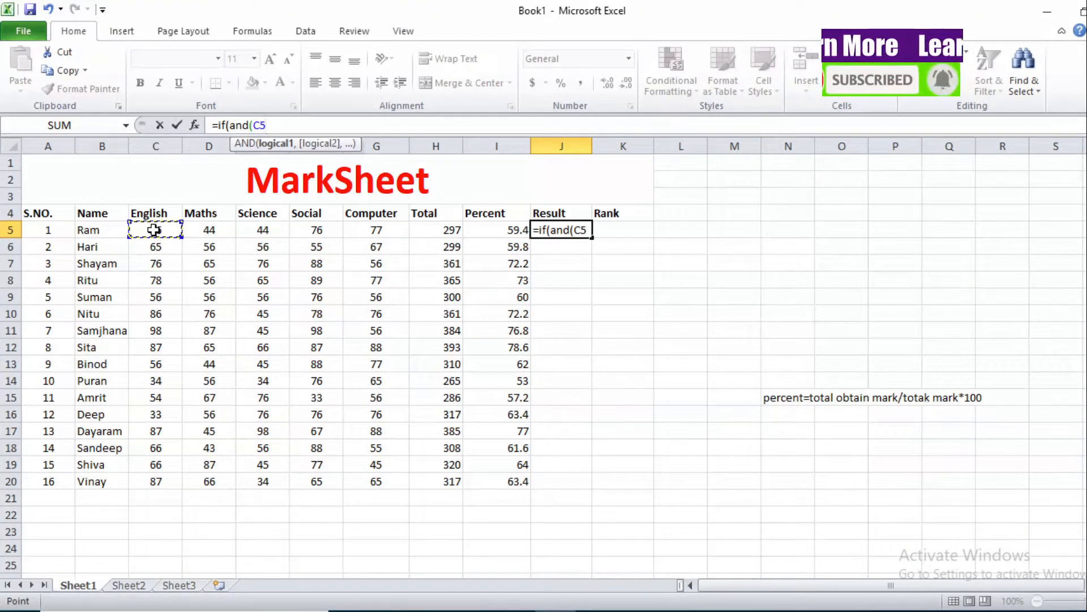
pyautogui.write('>=')
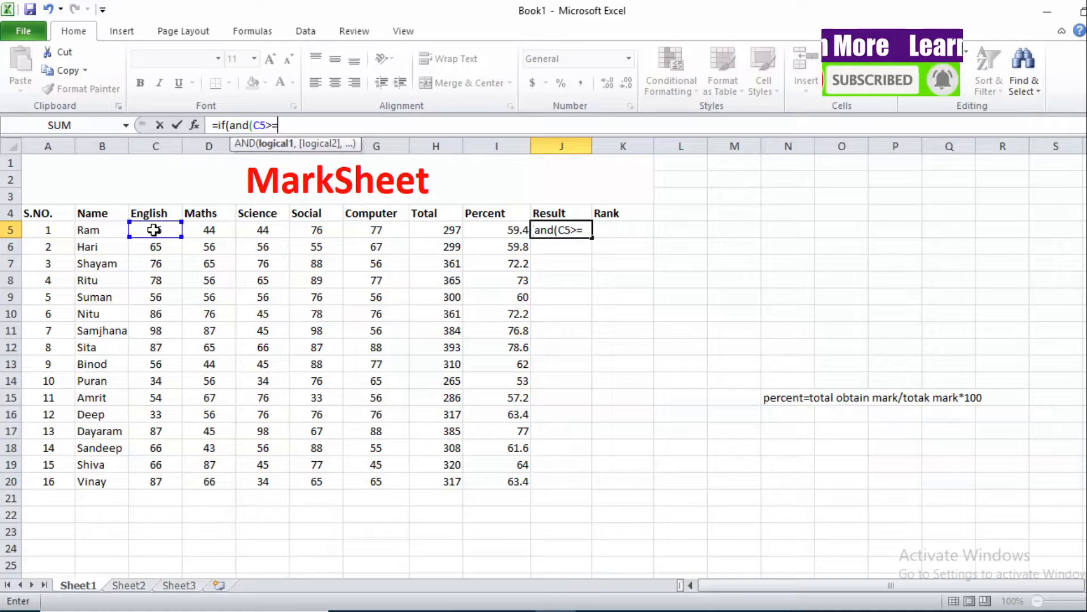
pyautogui.write('40,')
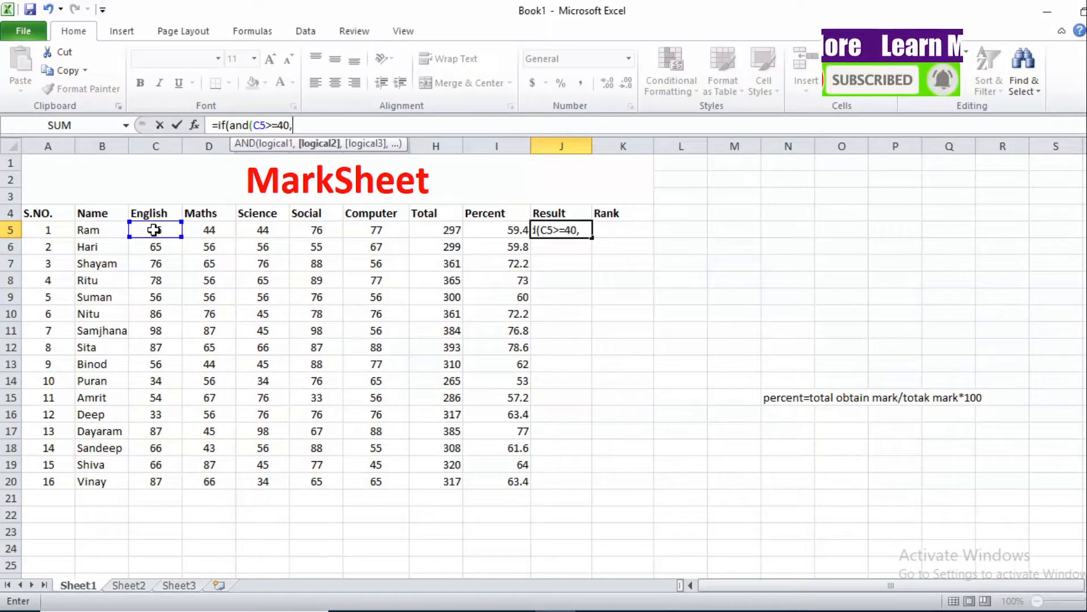
# Extend the AND test in J5 with the conditions D5>=40 for Maths and E5>=40 for Science.
pyautogui.click(204, 231)
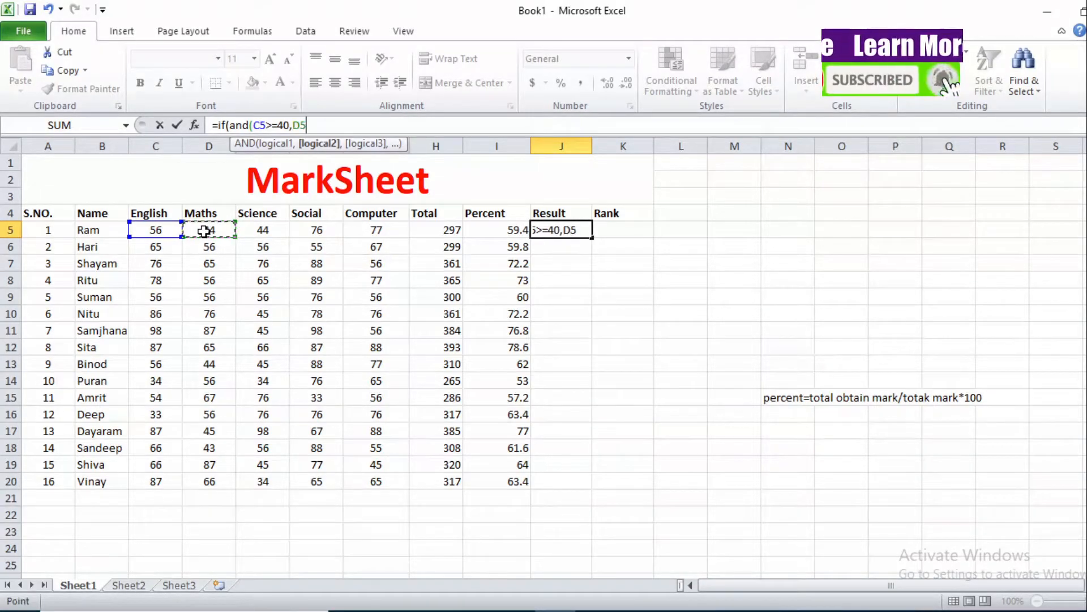
pyautogui.write('>')
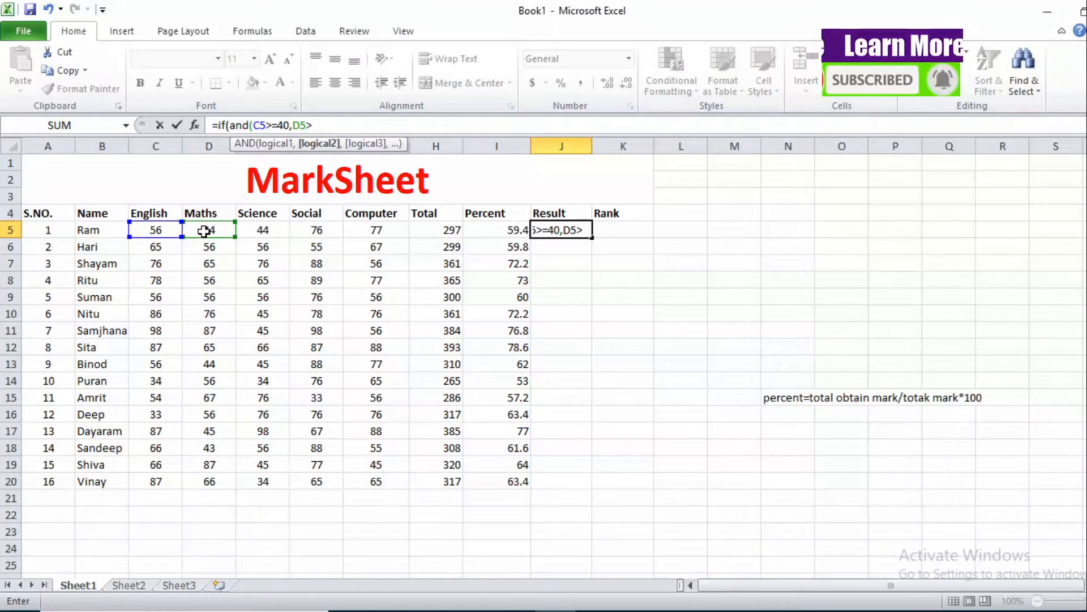
pyautogui.write('=40,')
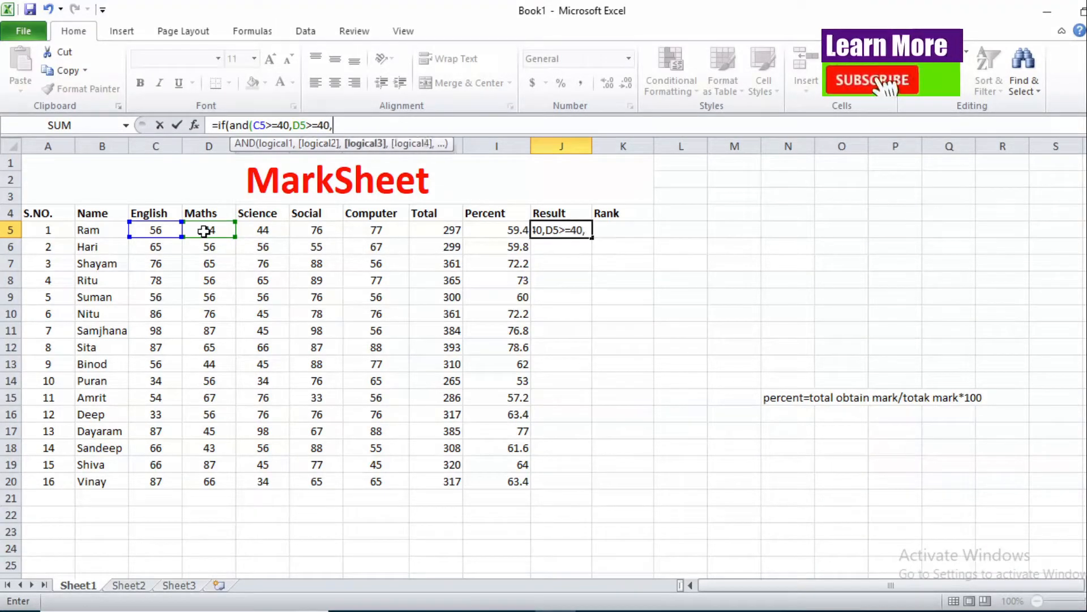
pyautogui.click(269, 232)
pyautogui.write('>=')
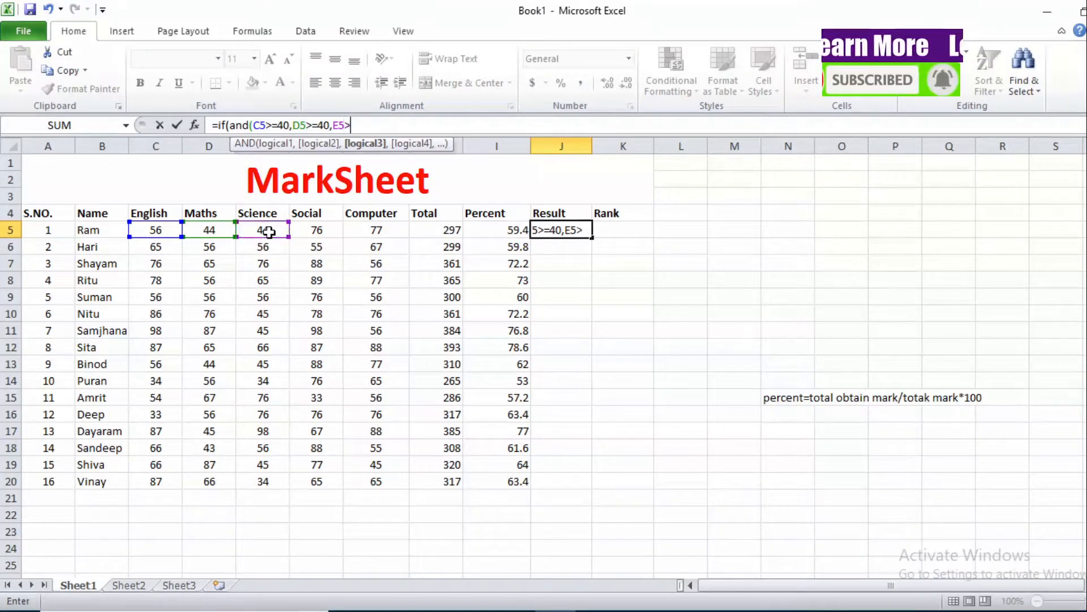
pyautogui.write('40')
pyautogui.press('Return')
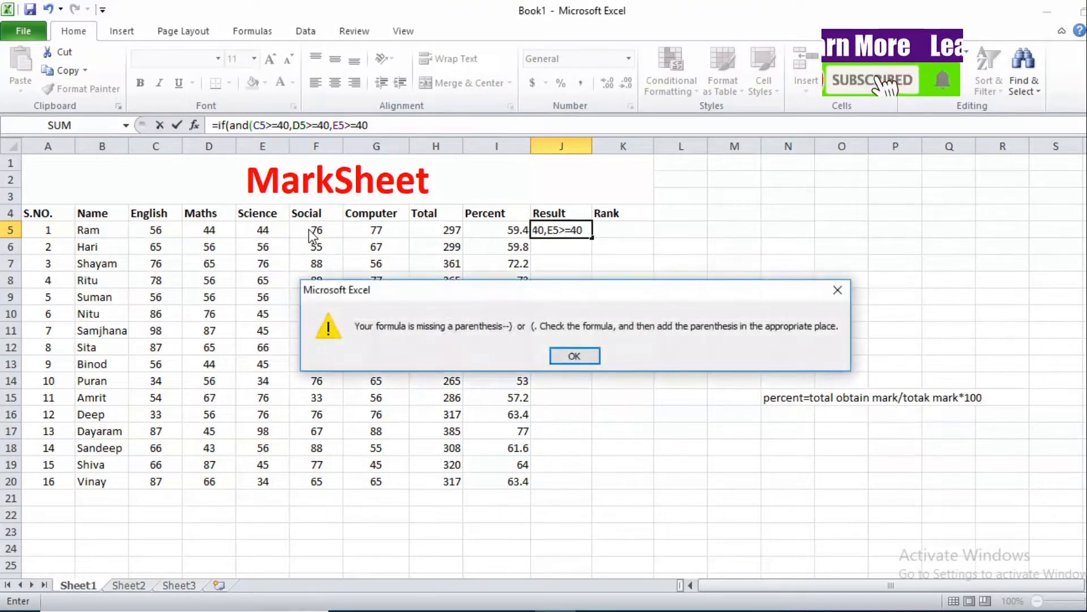
pyautogui.click(838, 291)
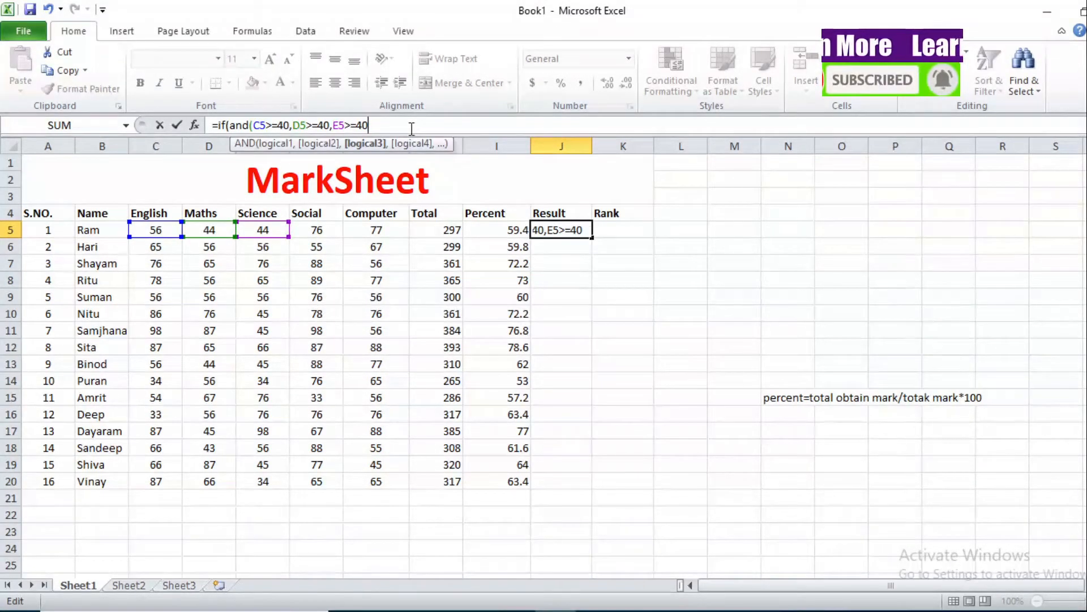
# Add the conditions F5>=40 for Social and G5>=40 for Computer, and close the AND bracket in the J5 formula.
pyautogui.write(',')
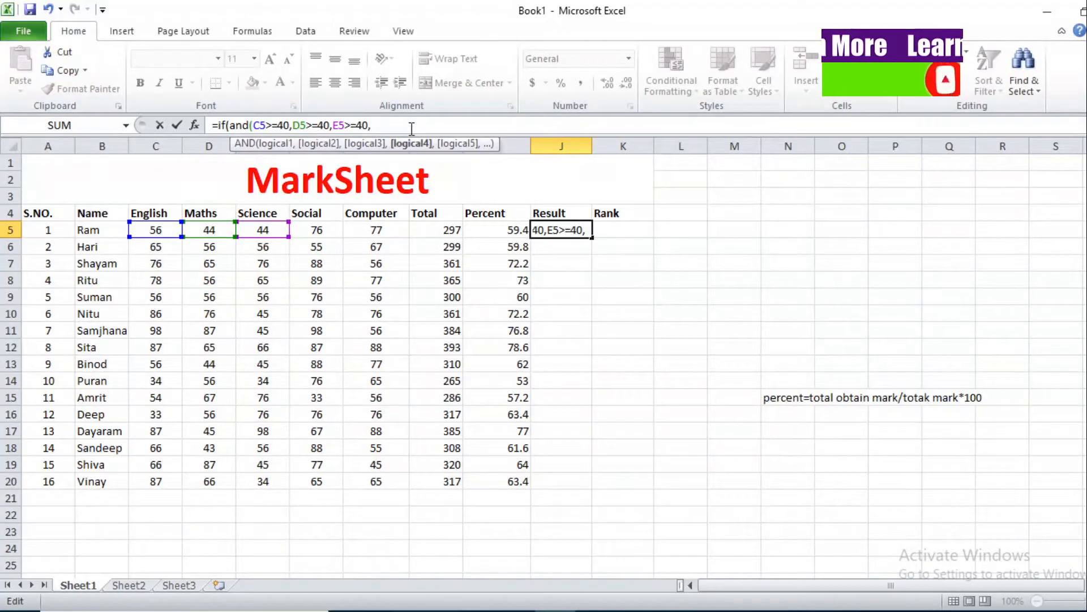
pyautogui.click(315, 228)
pyautogui.write('>=4')
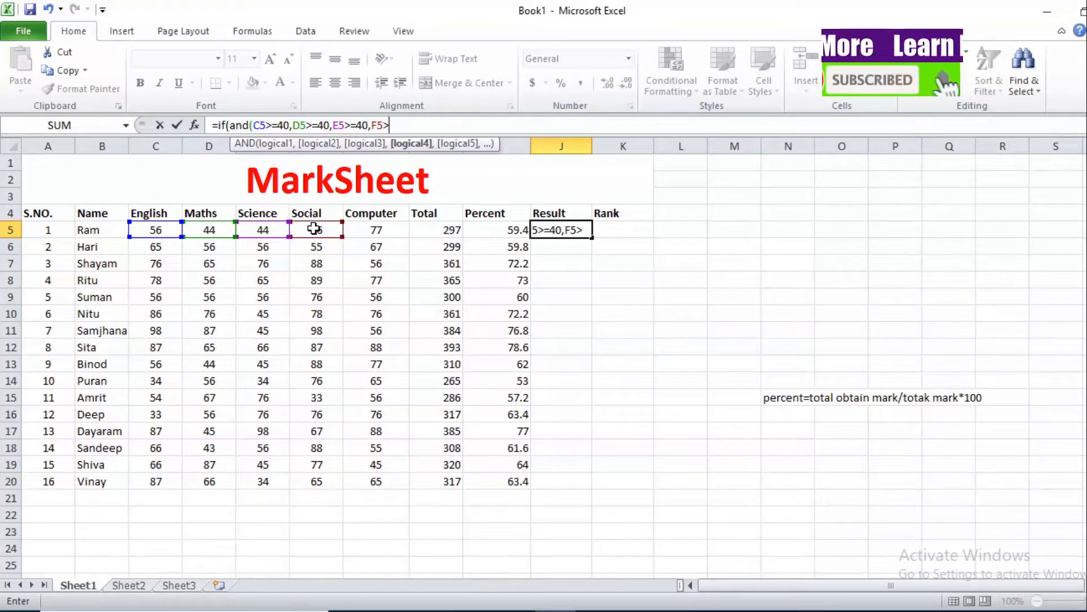
pyautogui.write('0,')
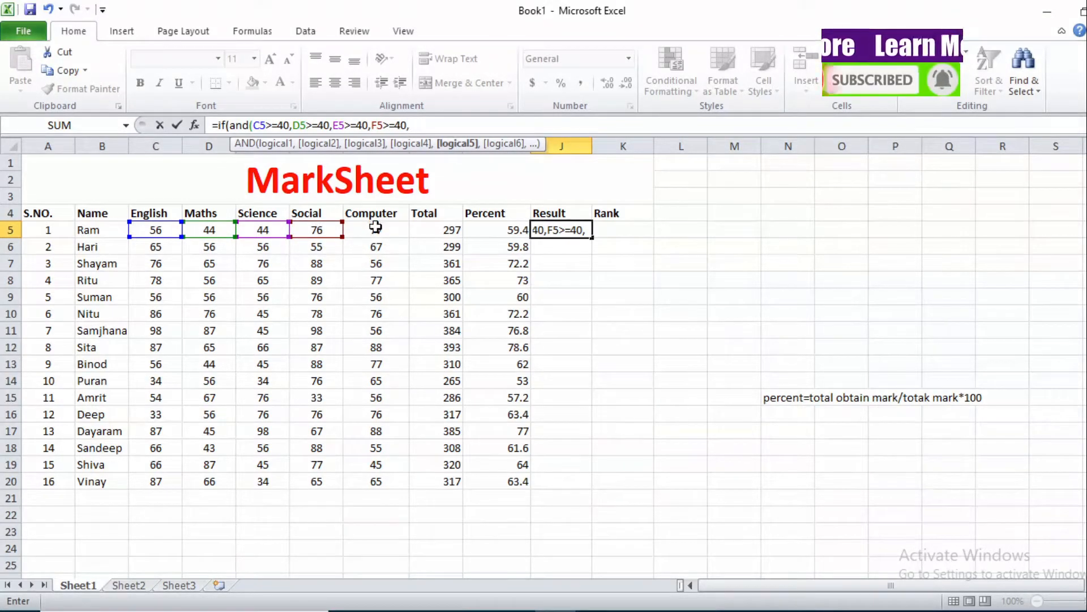
pyautogui.click(375, 229)
pyautogui.write('>=40')
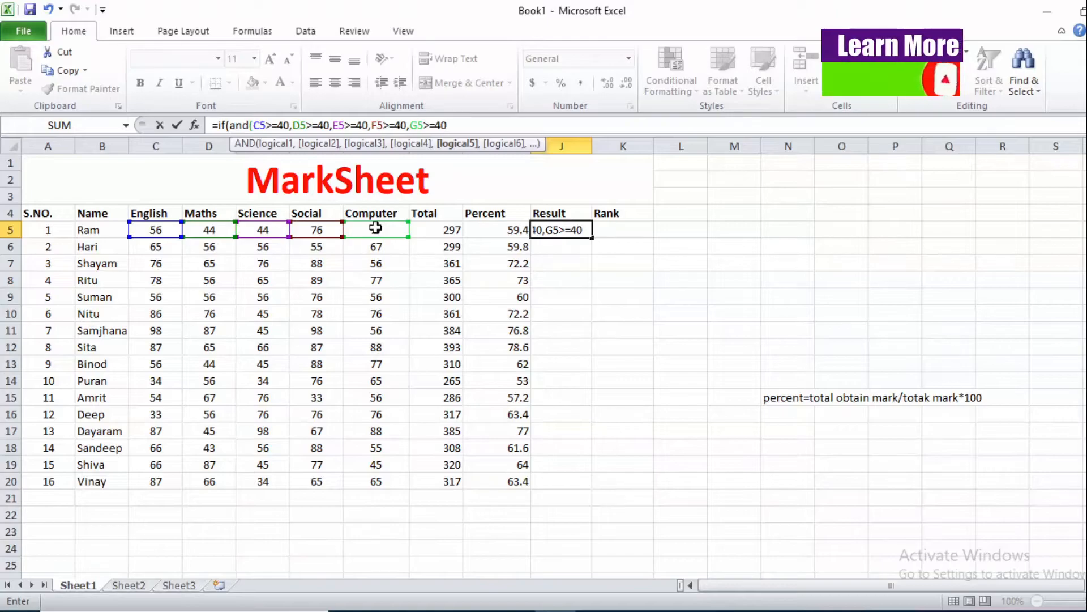
pyautogui.write(')')
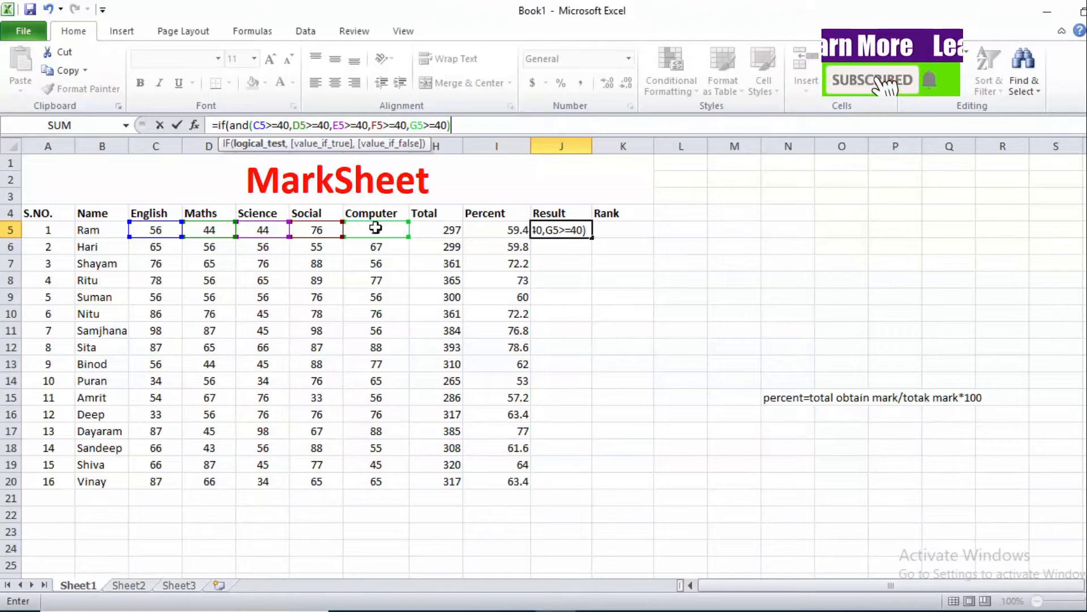
# Complete the J5 formula with "pass" as the true value and "failed" as the false value, and enter it.
pyautogui.write(',')
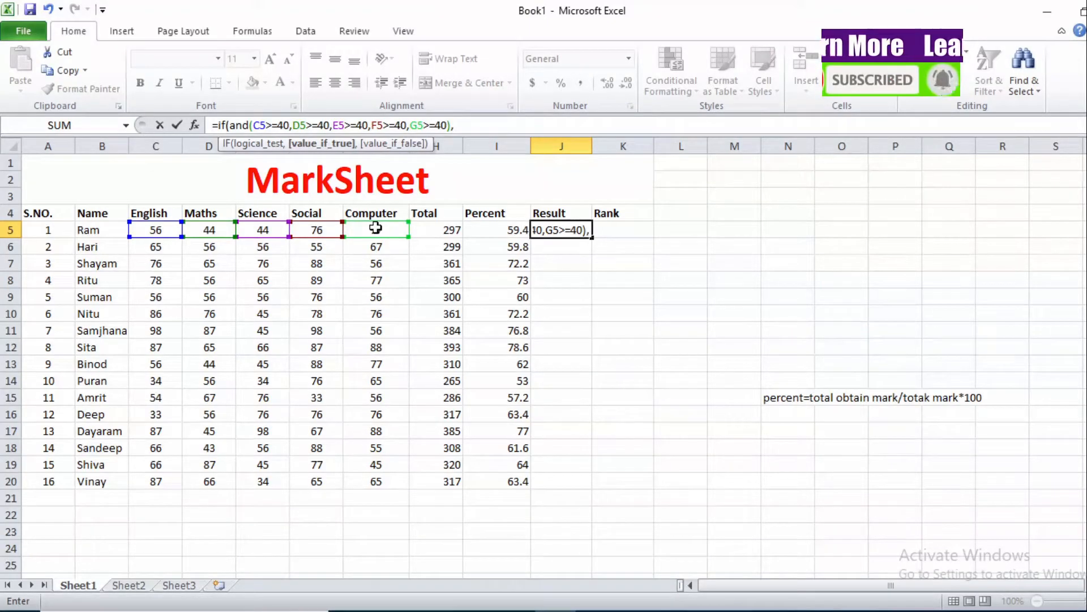
pyautogui.write('""')
pyautogui.press('Return')
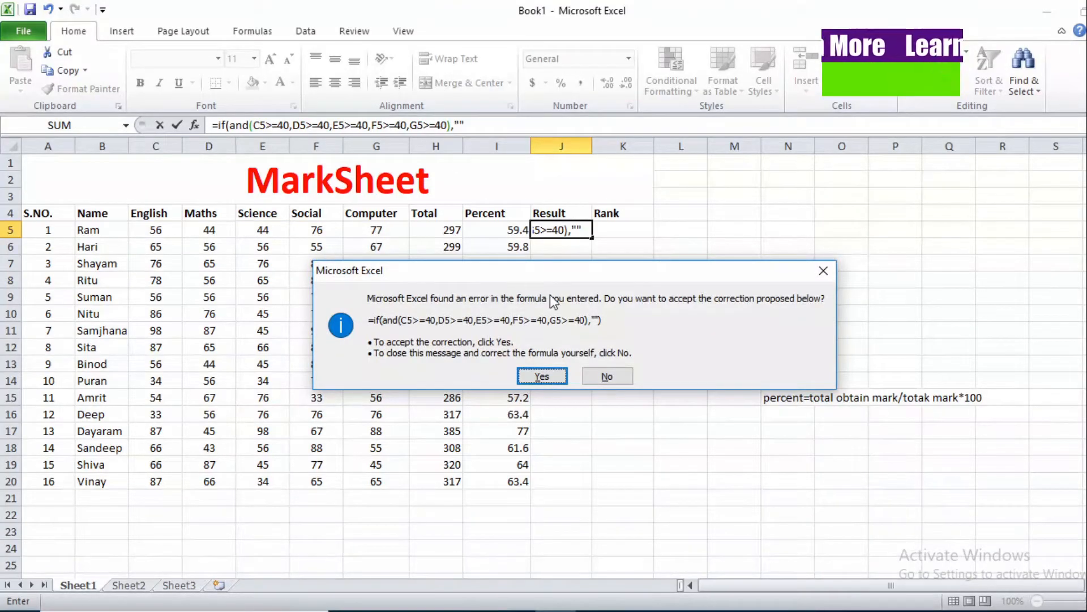
pyautogui.click(830, 271)
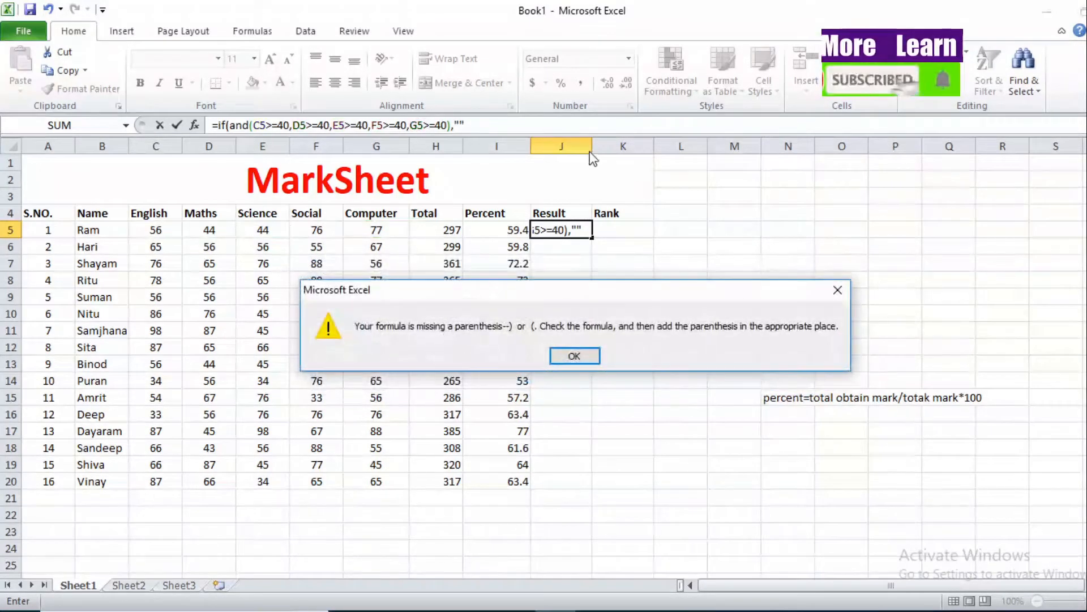
pyautogui.click(837, 290)
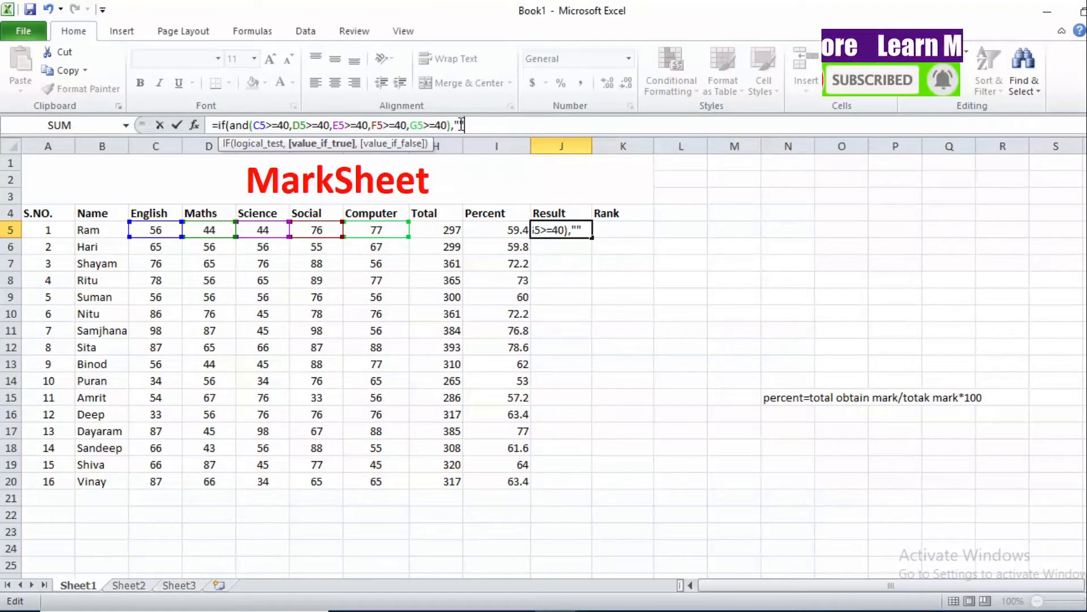
pyautogui.write('pass')
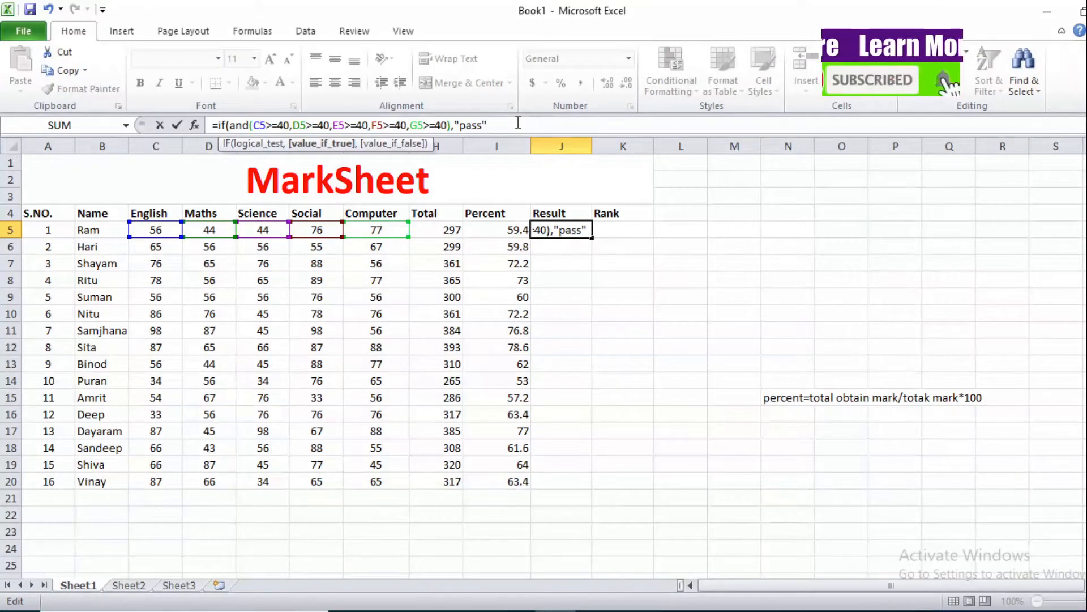
pyautogui.press('Right')
pyautogui.write(',')
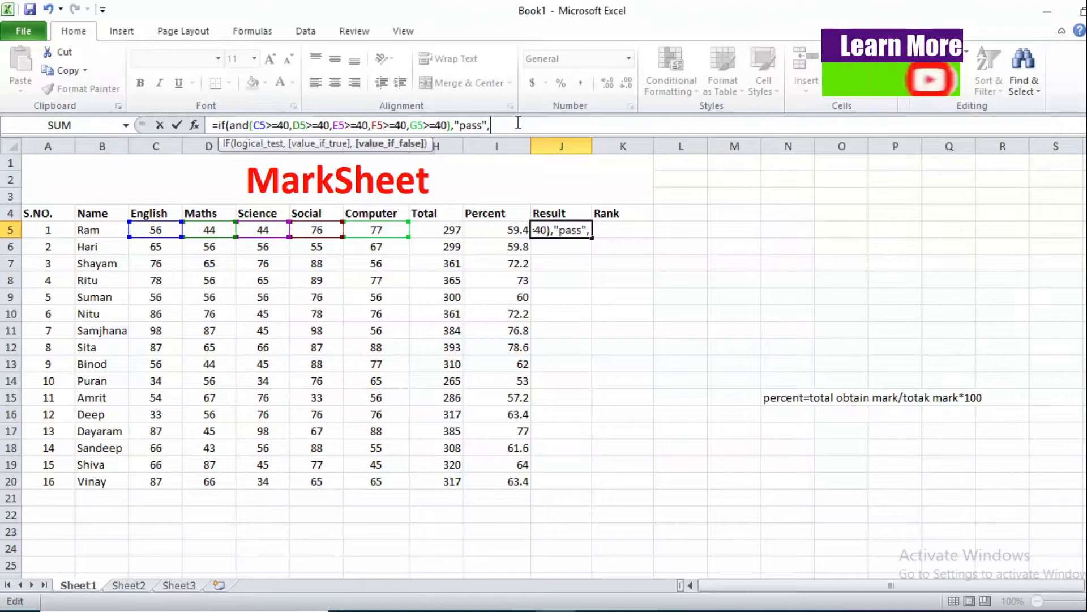
pyautogui.write('"')
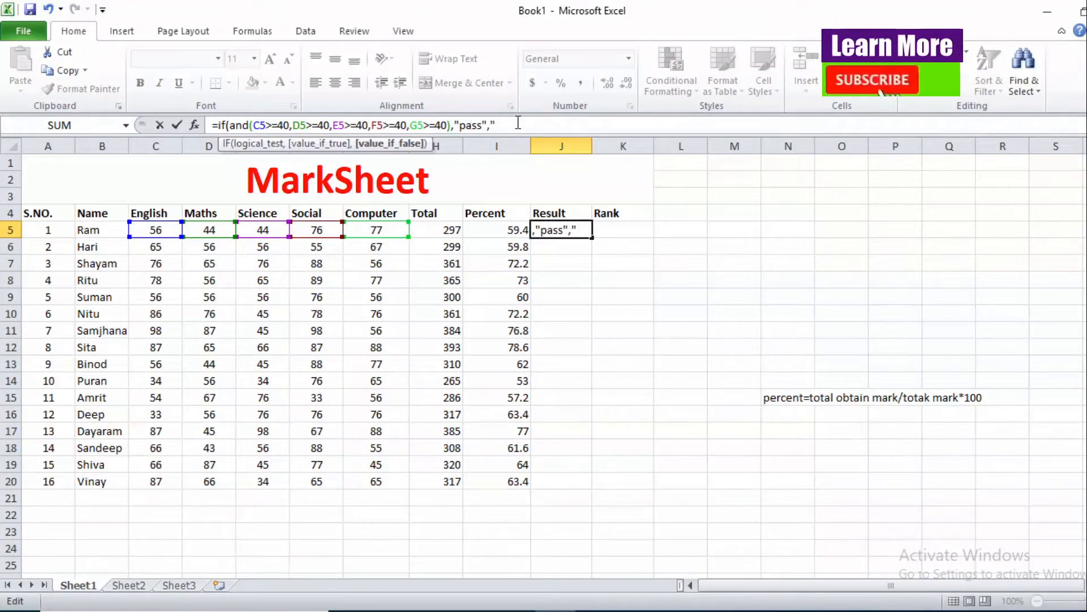
pyautogui.write('fail')
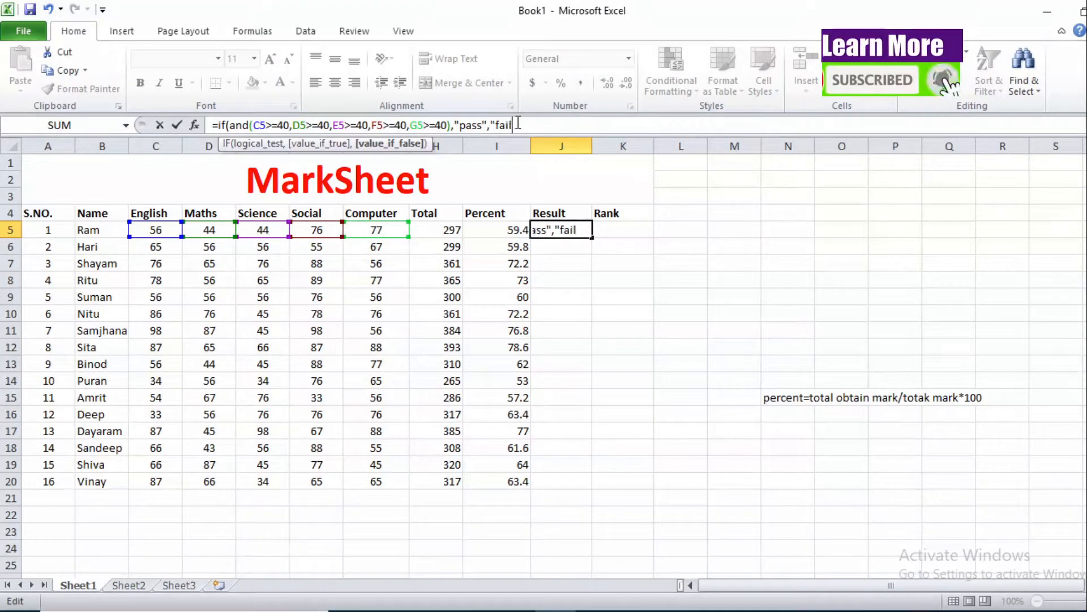
pyautogui.write('ed")')
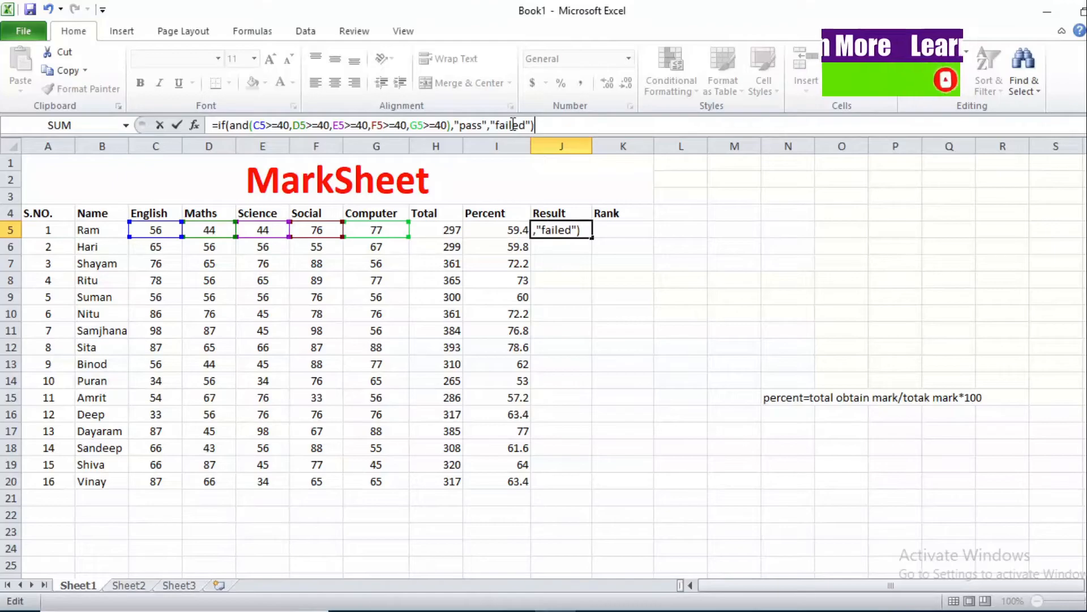
pyautogui.press('Return')
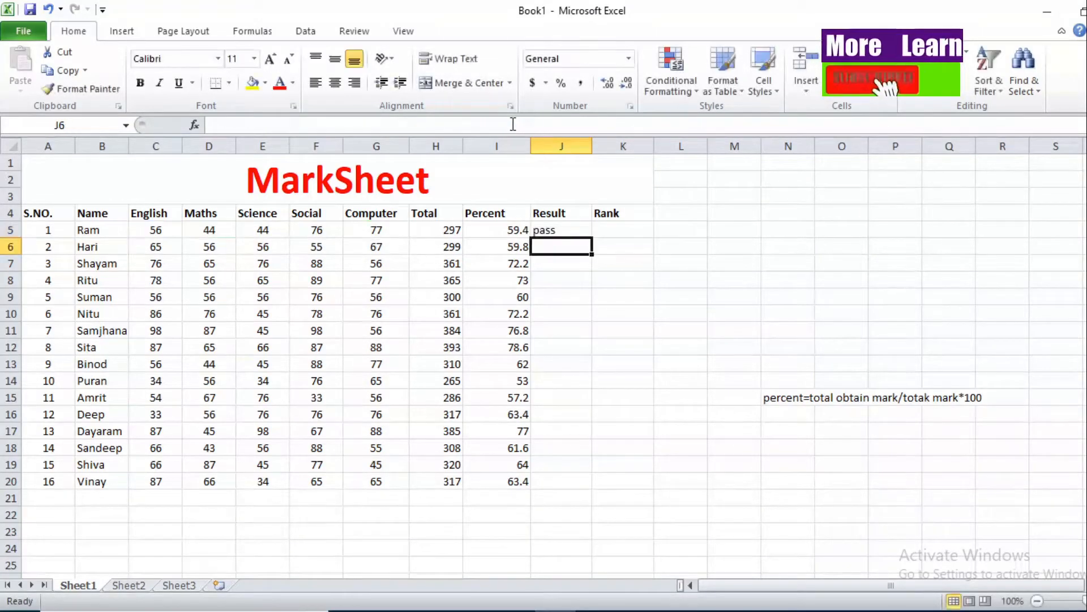
# Fill the result formula from J5 down the Result column to J20.
pyautogui.click(572, 228)
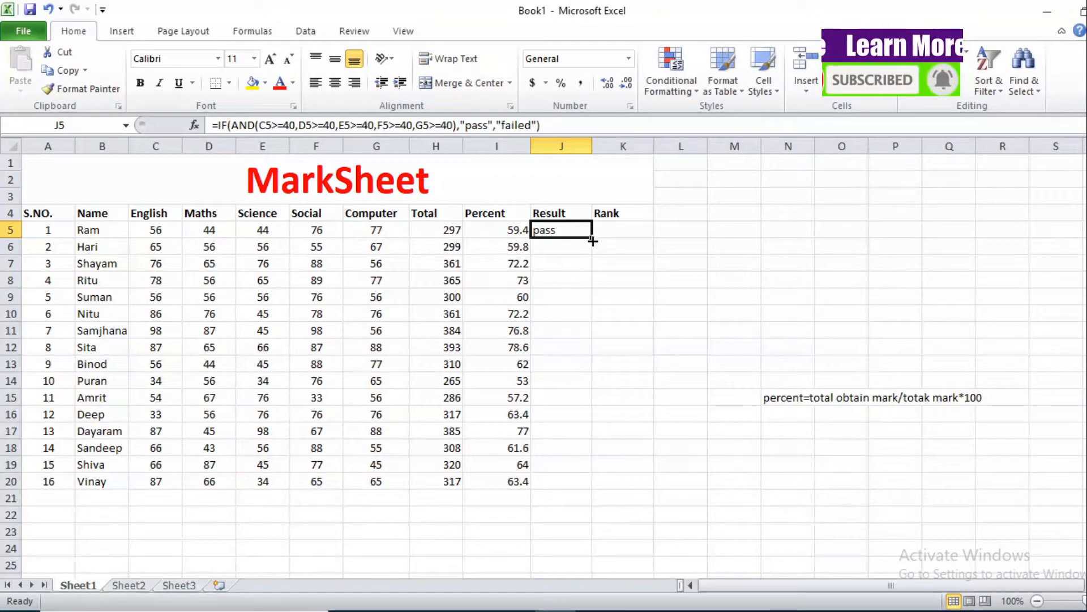
pyautogui.moveTo(593, 240); pyautogui.dragTo(596, 485)
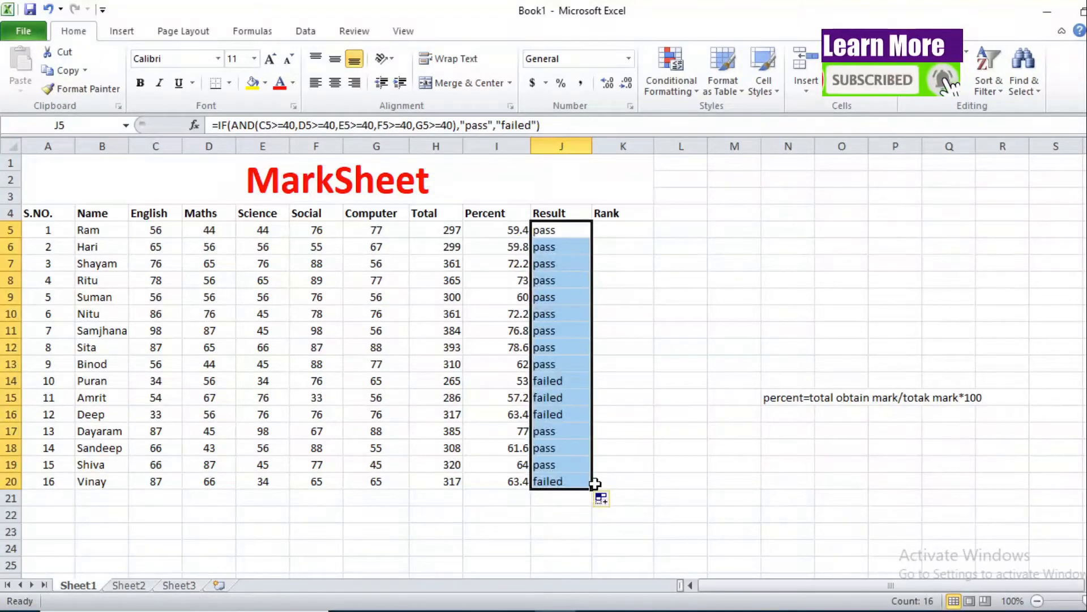
pyautogui.click(631, 377)
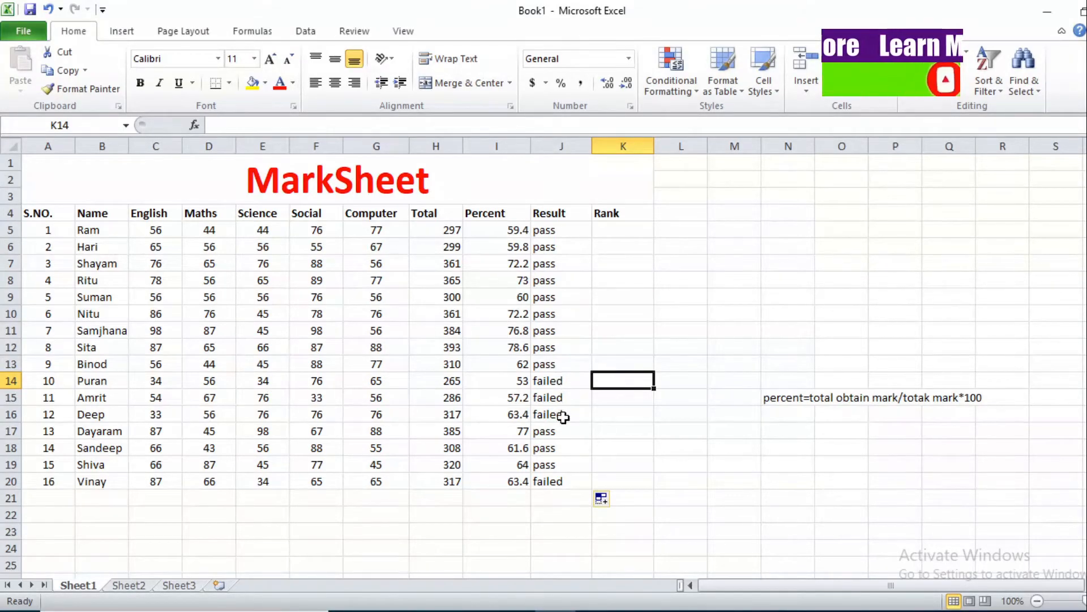
# Begin the rank formula in cell K5 as =rank(H5, with the first student's total as the number to rank.
pyautogui.click(620, 232)
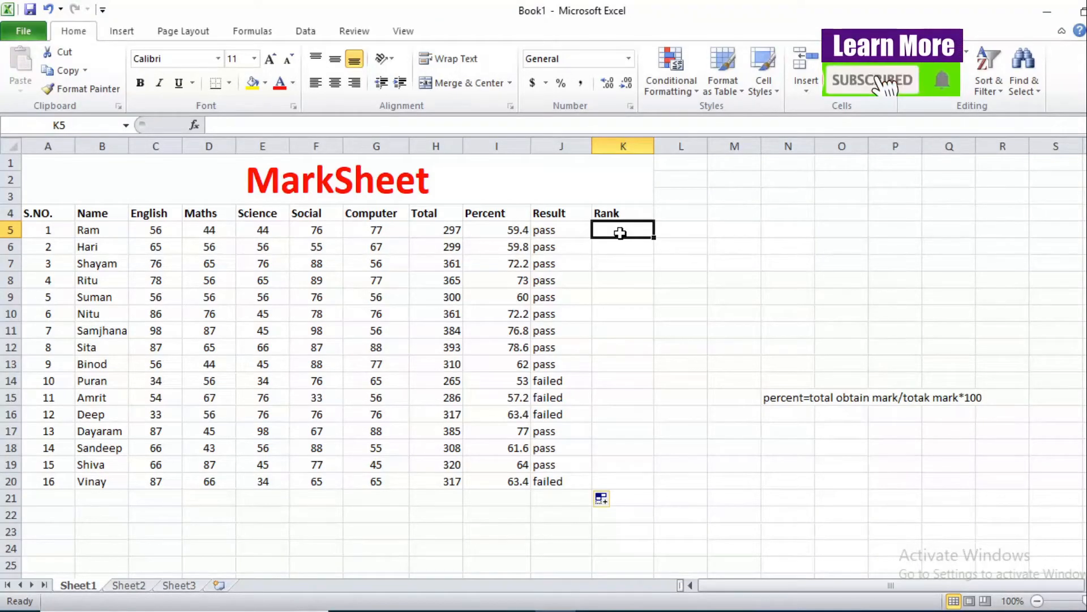
pyautogui.click(305, 126)
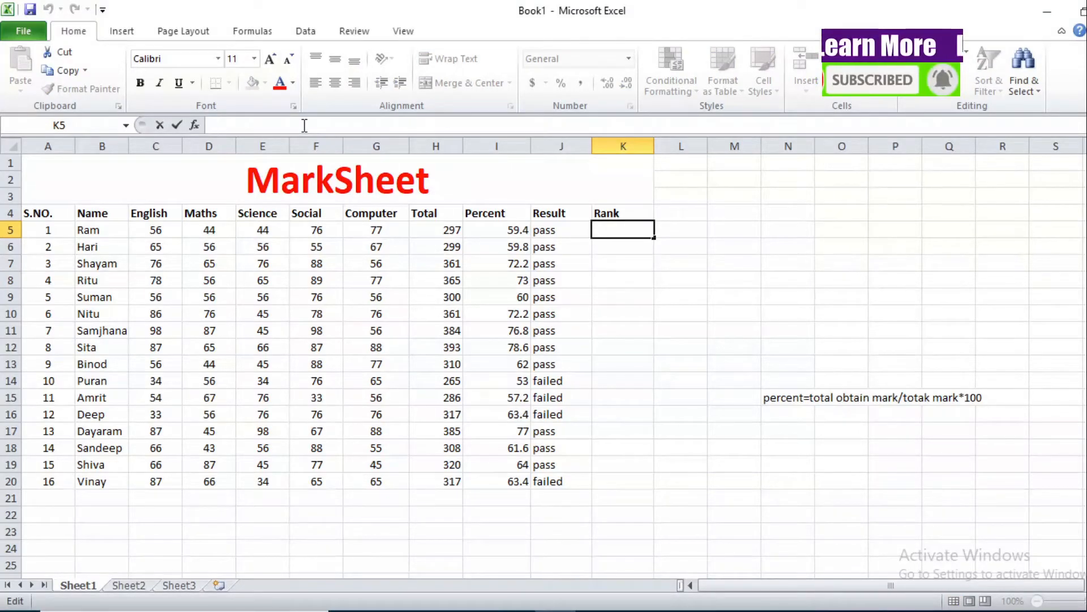
pyautogui.write('=r')
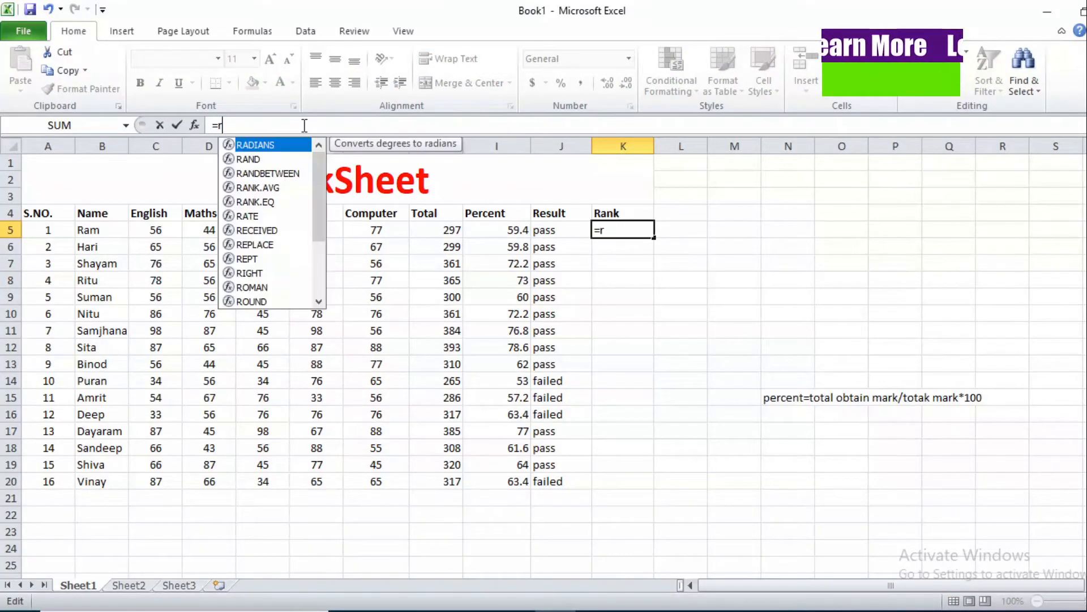
pyautogui.write('ank')
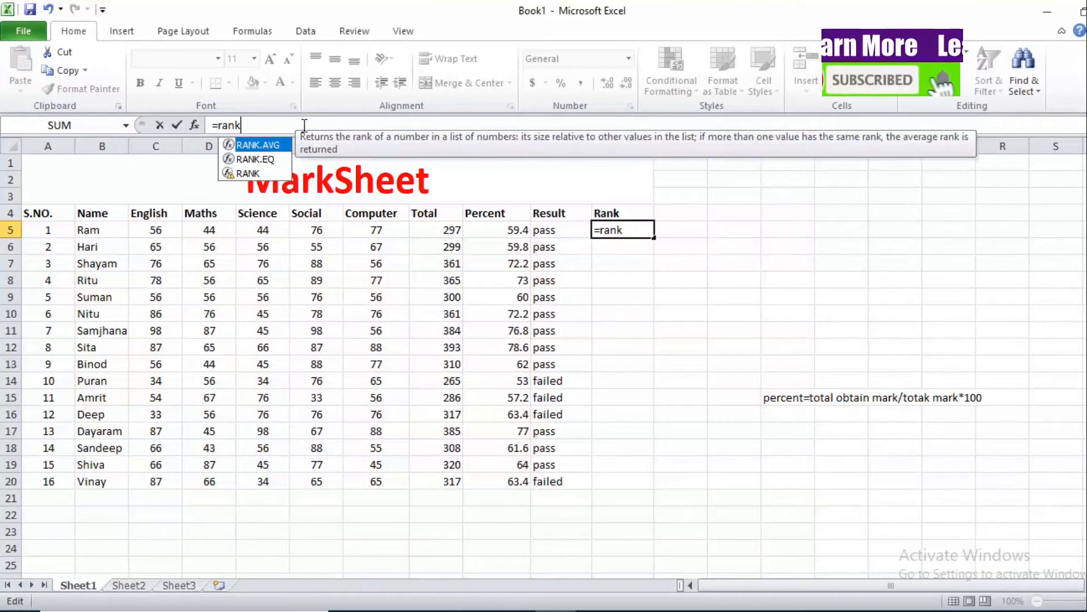
pyautogui.write('(')
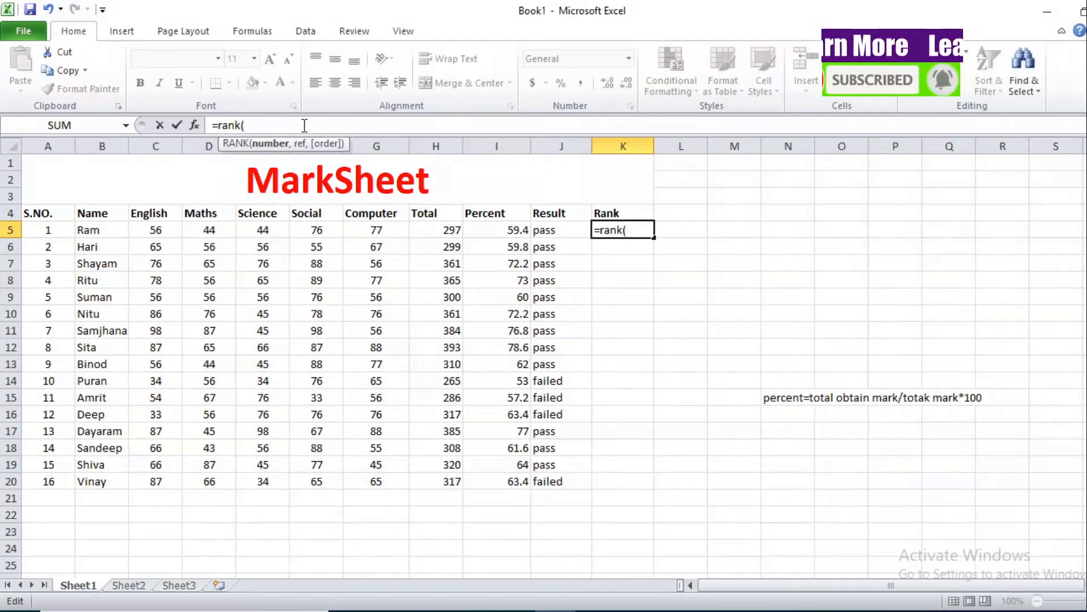
pyautogui.click(437, 231)
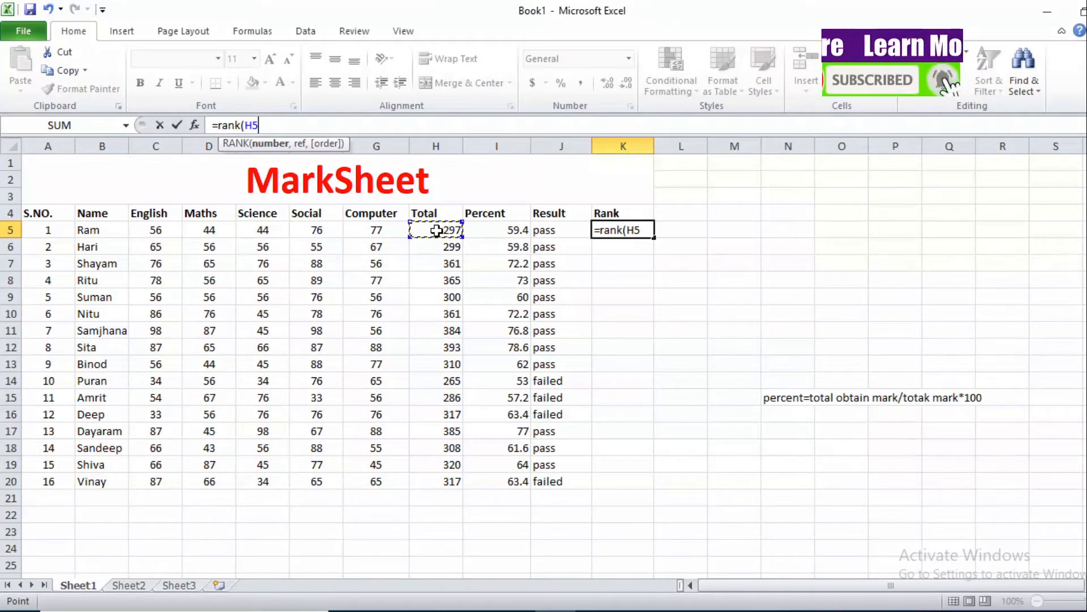
pyautogui.write(',')
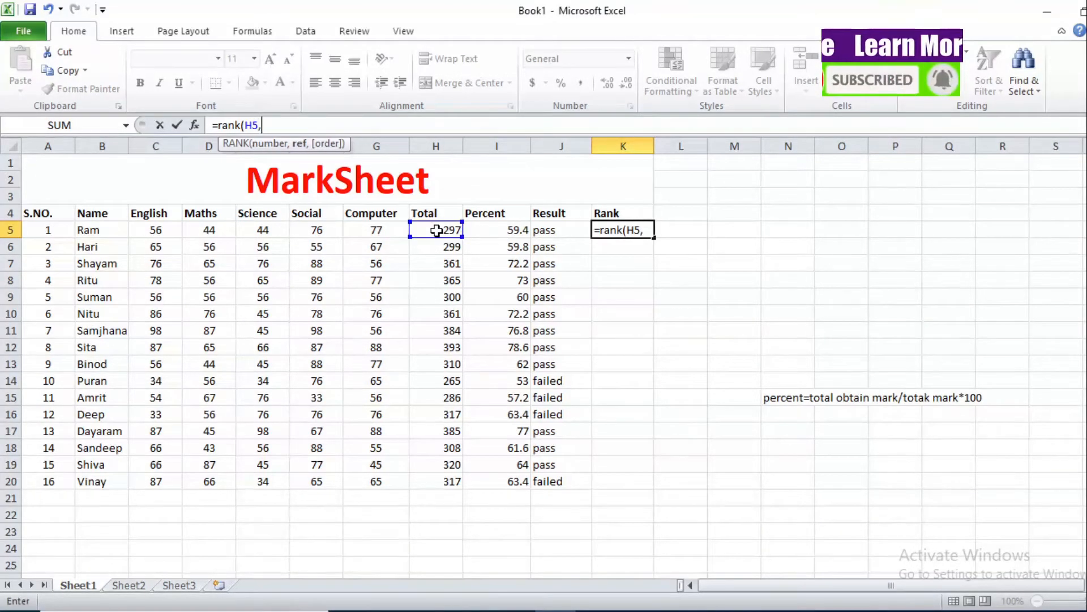
# Add the Total range H5:H20 as the reference in the K5 rank formula and close the bracket.
pyautogui.click(436, 230)
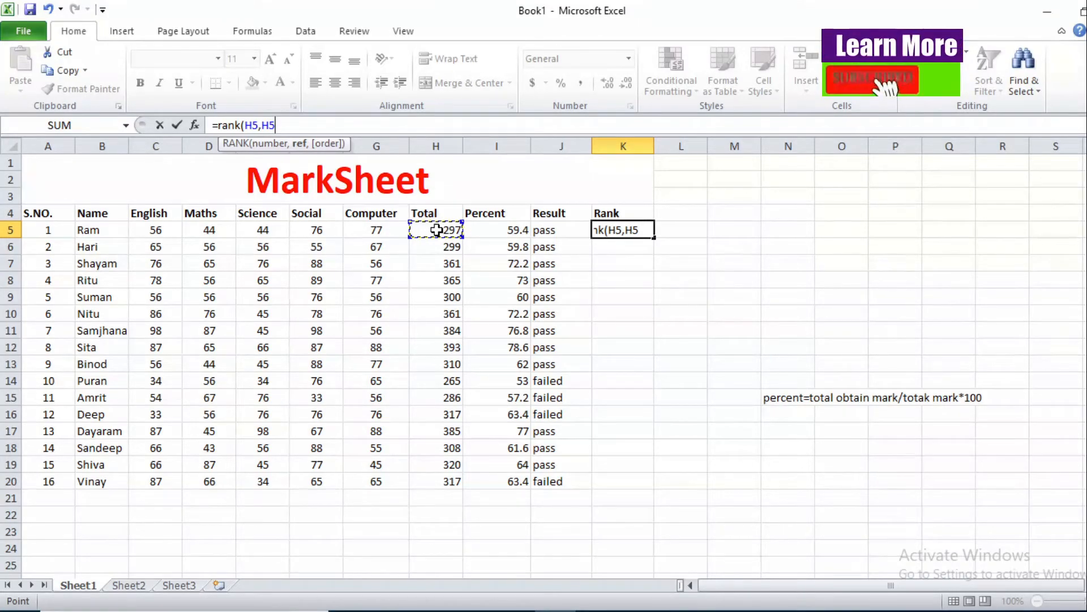
pyautogui.write('h5')
pyautogui.press('BackSpace')
pyautogui.press('BackSpace')
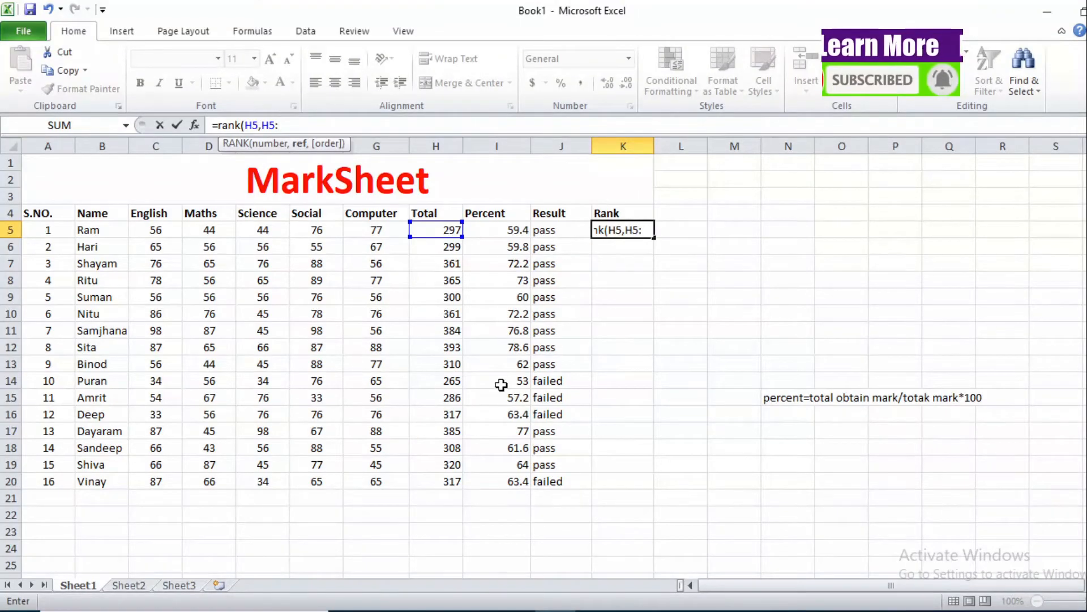
pyautogui.click(450, 484)
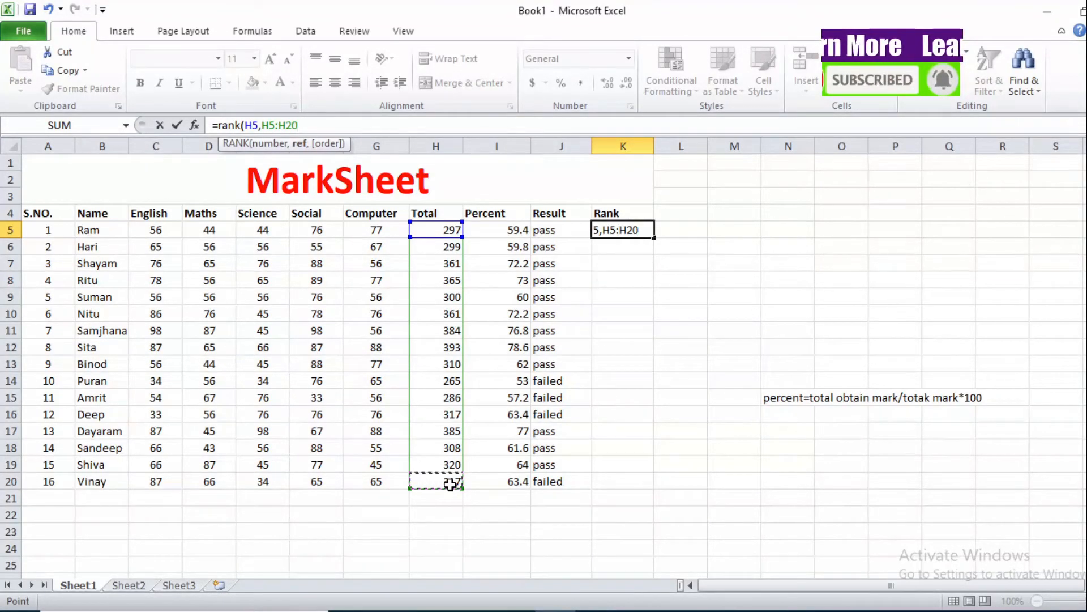
pyautogui.write(')')
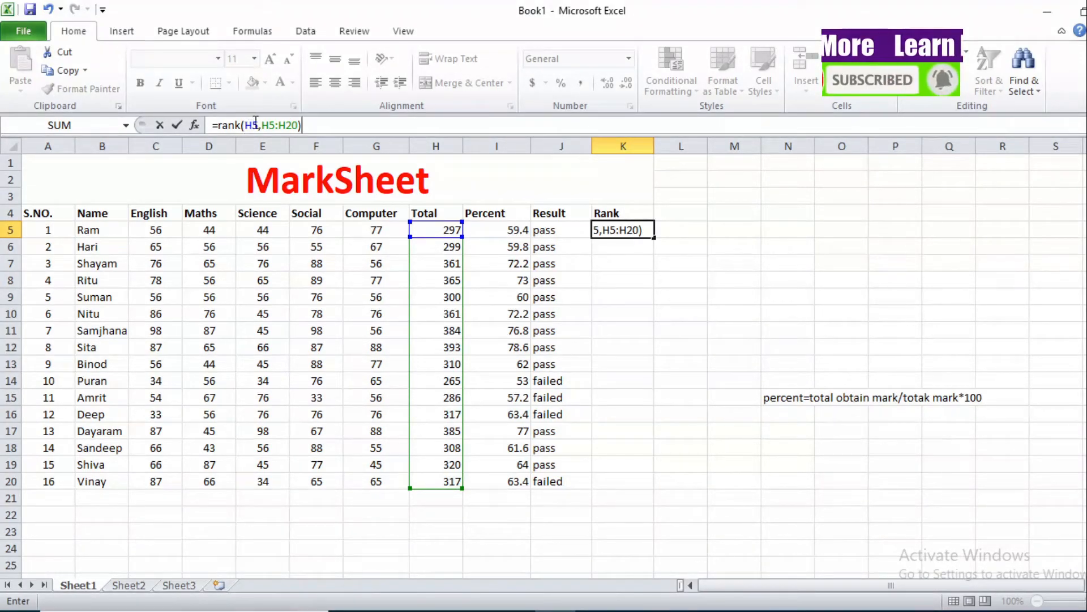
# Make the reference range in the K5 rank formula absolute as $H$5:$H$20, and enter the formula.
pyautogui.moveTo(261, 124); pyautogui.dragTo(271, 129)
pyautogui.click(319, 124)
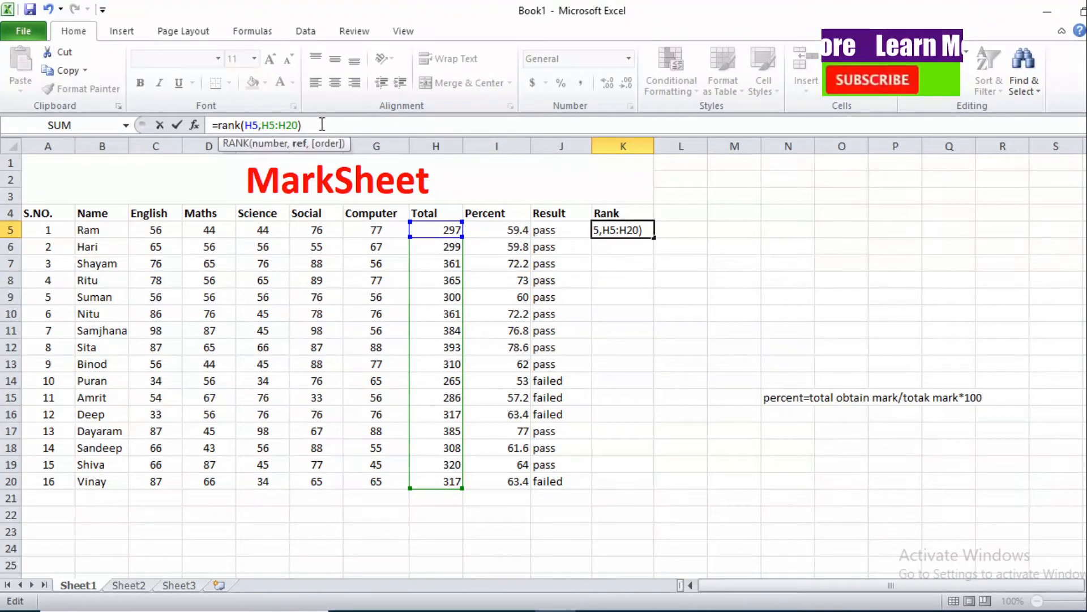
pyautogui.moveTo(298, 124); pyautogui.dragTo(264, 126)
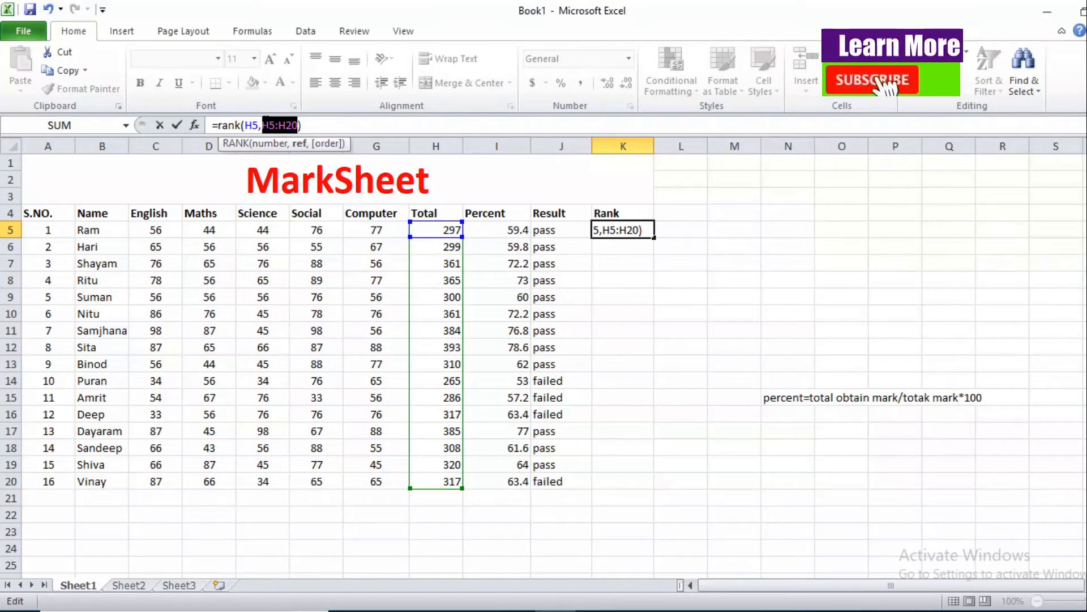
pyautogui.press('F4')
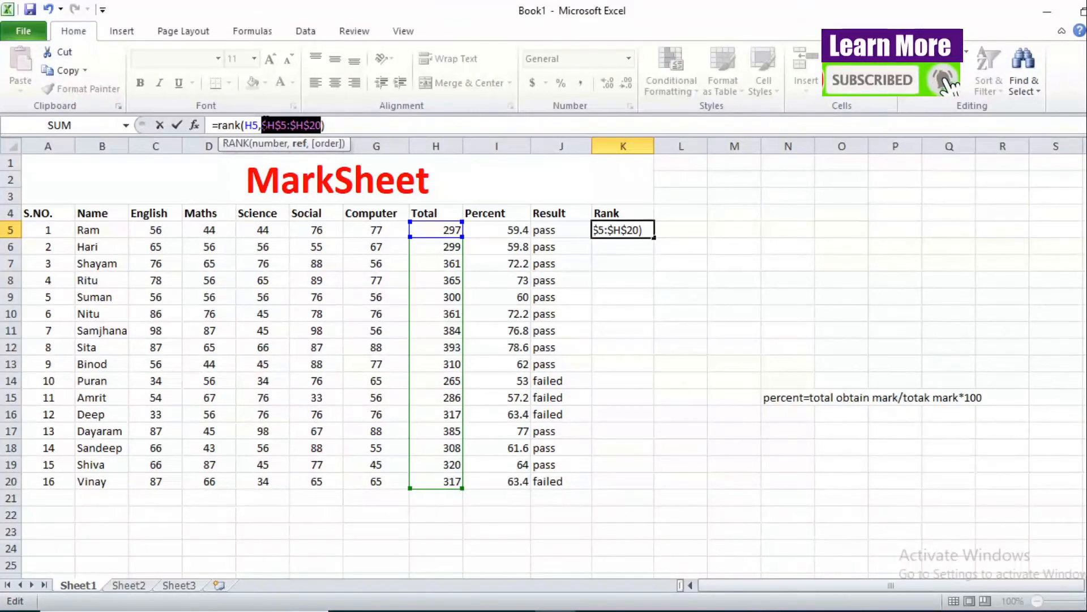
pyautogui.press('Return')
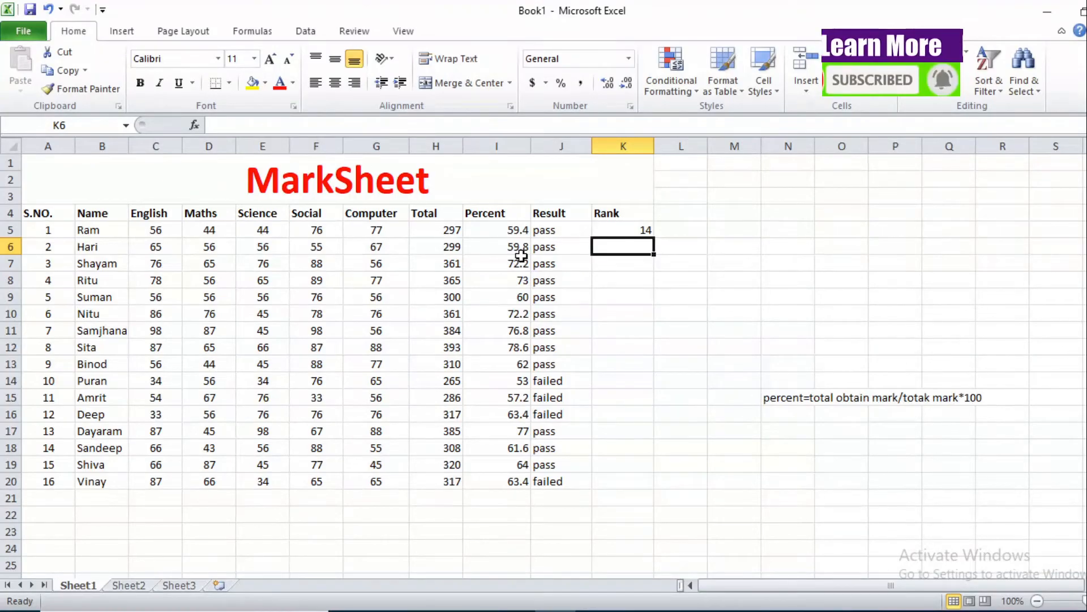
# Fill the rank formula from K5 down the Rank column to K20.
pyautogui.click(601, 230)
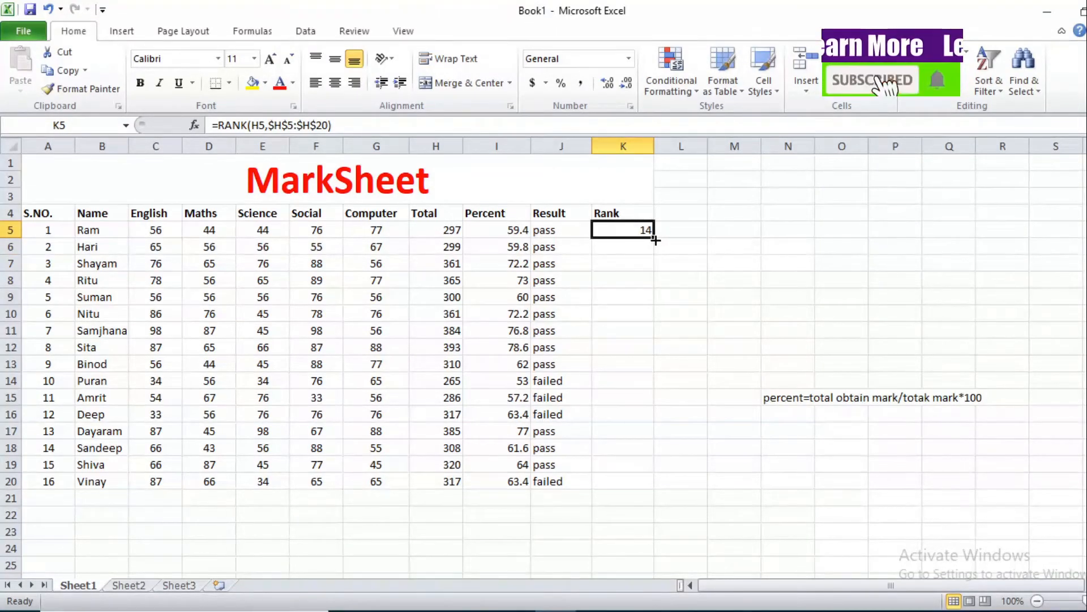
pyautogui.moveTo(655, 239); pyautogui.dragTo(643, 484)
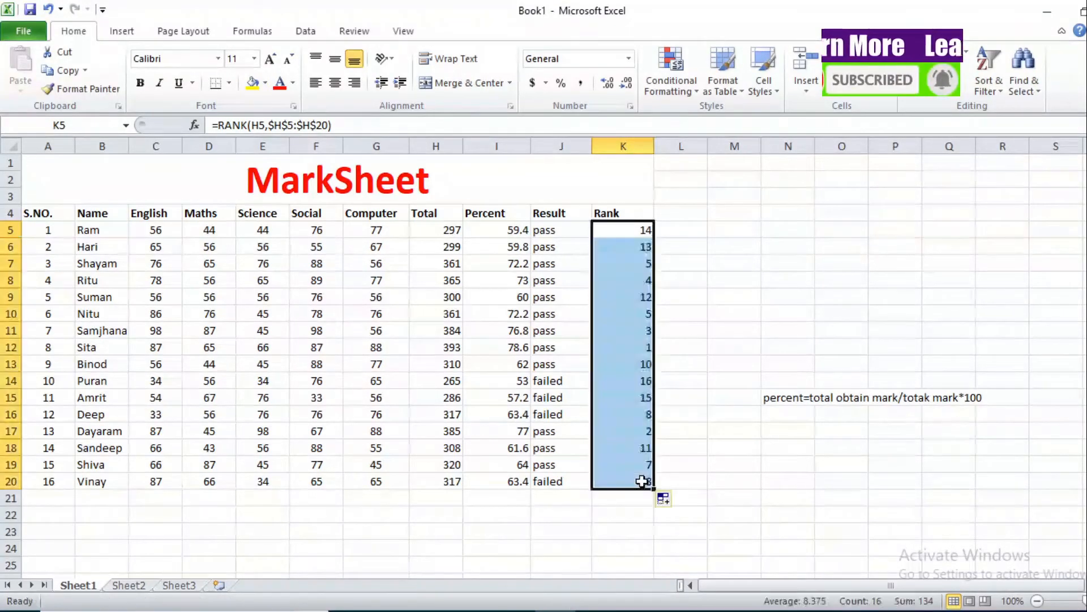
pyautogui.click(699, 413)
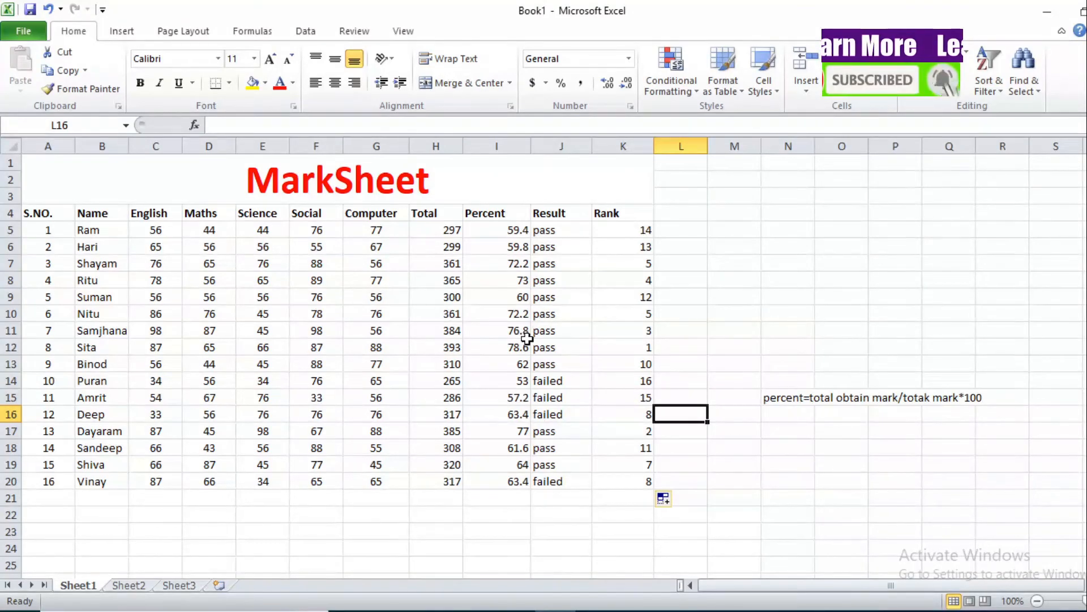
# Delete the percent formula note in row 15 beside the mark sheet.
pyautogui.click(900, 243)
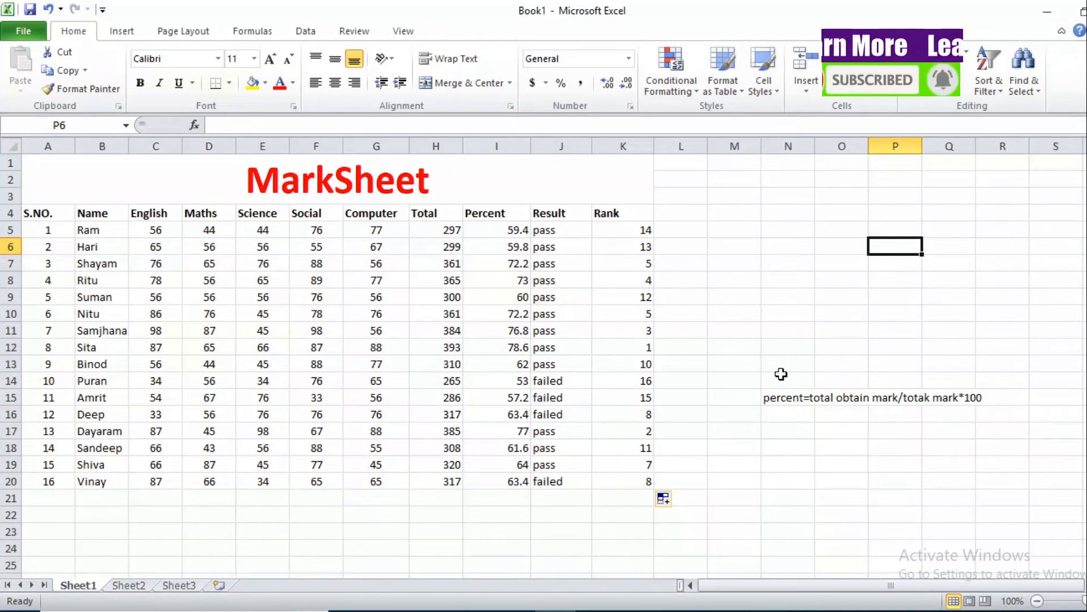
pyautogui.moveTo(760, 396); pyautogui.dragTo(985, 399)
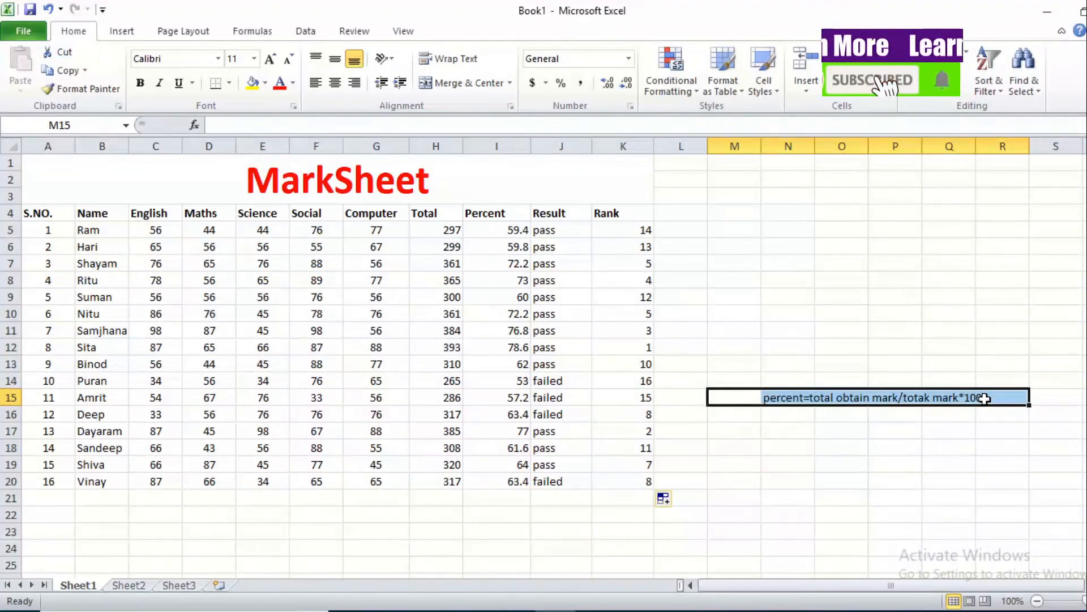
pyautogui.press('Delete')
pyautogui.click(775, 345)
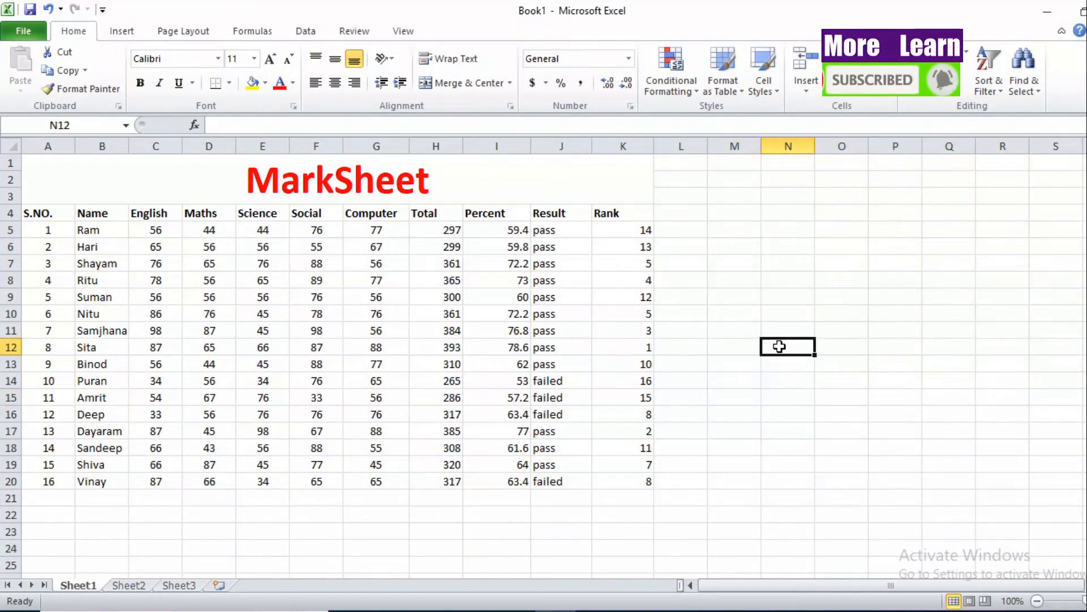
# Centre the rank values in K5:K20 horizontally.
pyautogui.moveTo(604, 226); pyautogui.dragTo(644, 475)
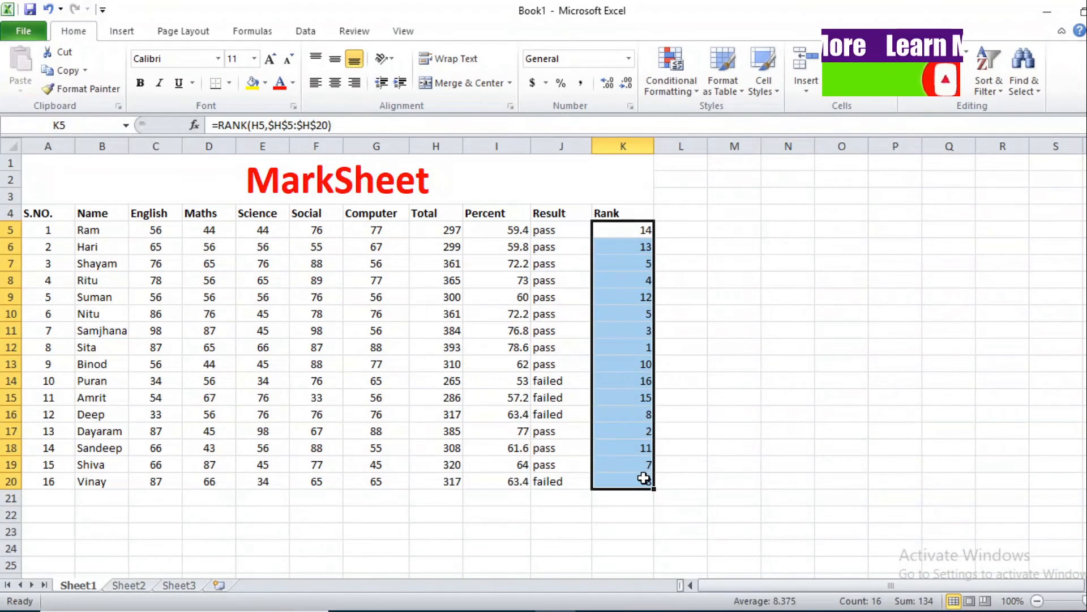
pyautogui.click(335, 83)
pyautogui.click(722, 308)
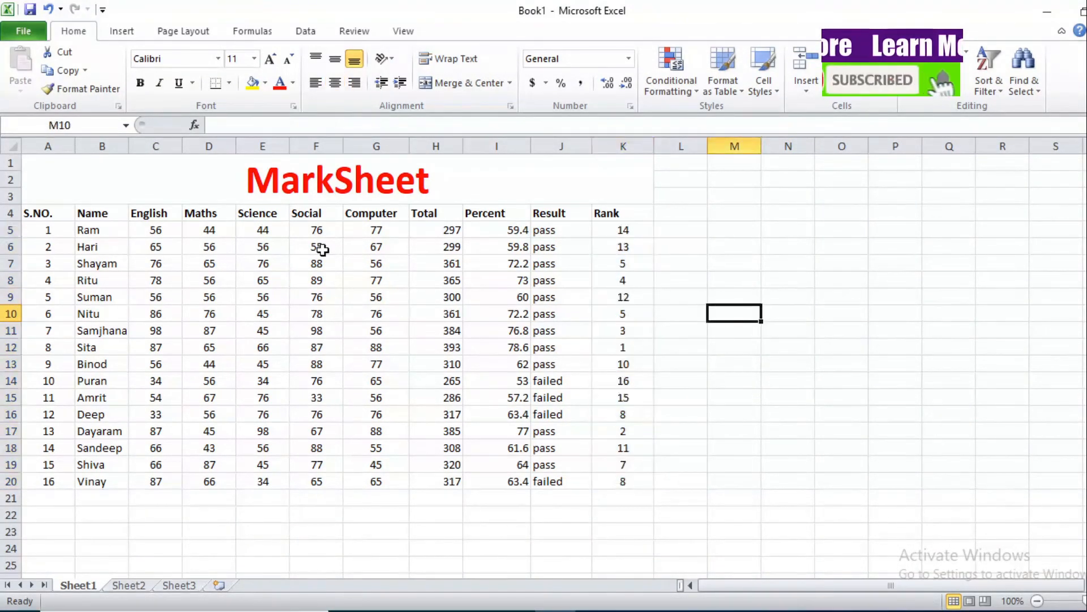
# Convert the mark sheet range A4:K20 into a table with headers.
pyautogui.moveTo(29, 212); pyautogui.dragTo(614, 484)
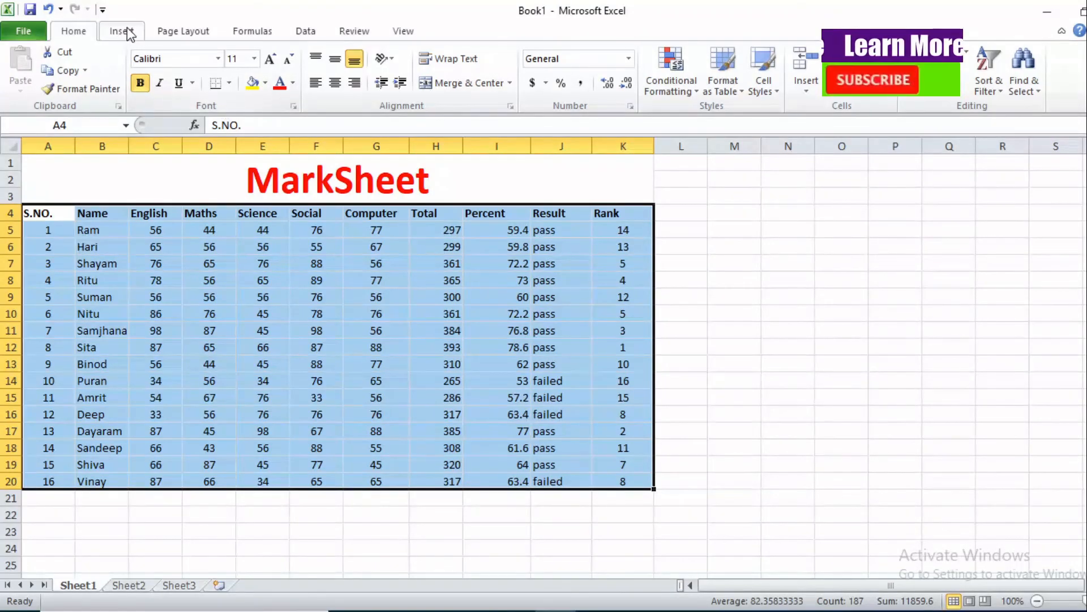
pyautogui.click(128, 33)
pyautogui.click(70, 66)
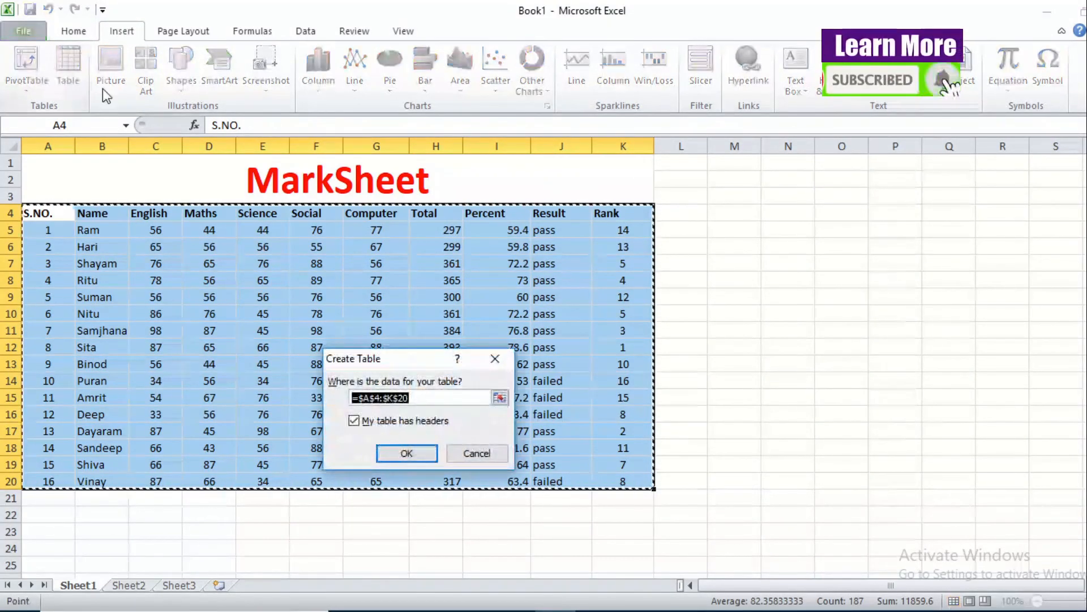
pyautogui.click(406, 453)
pyautogui.click(813, 349)
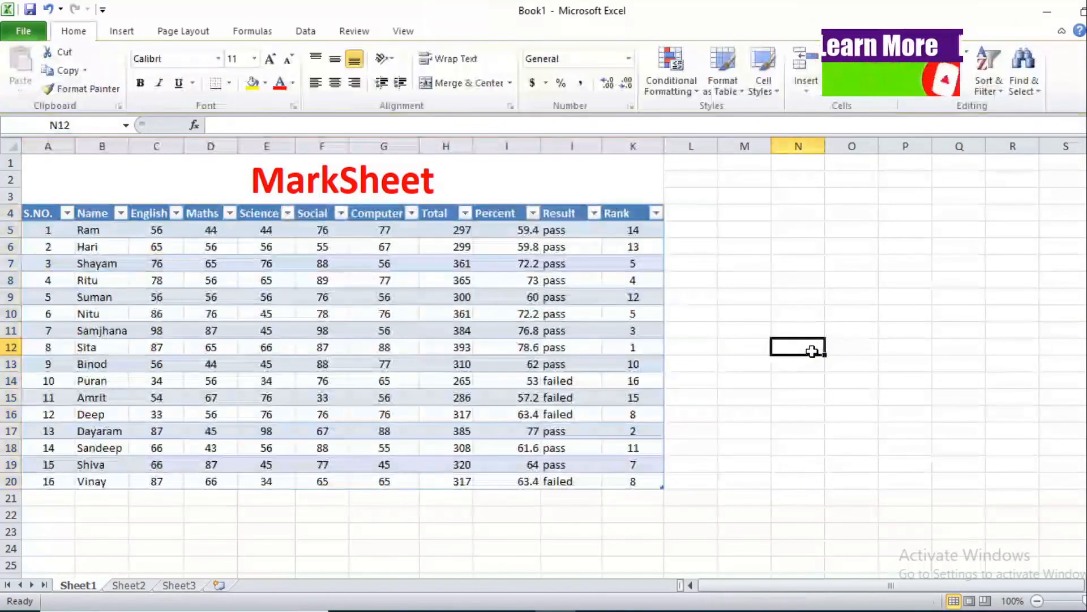
# Centre the pass and failed entries in the Result column, J5:J20.
pyautogui.moveTo(552, 227); pyautogui.dragTo(564, 477)
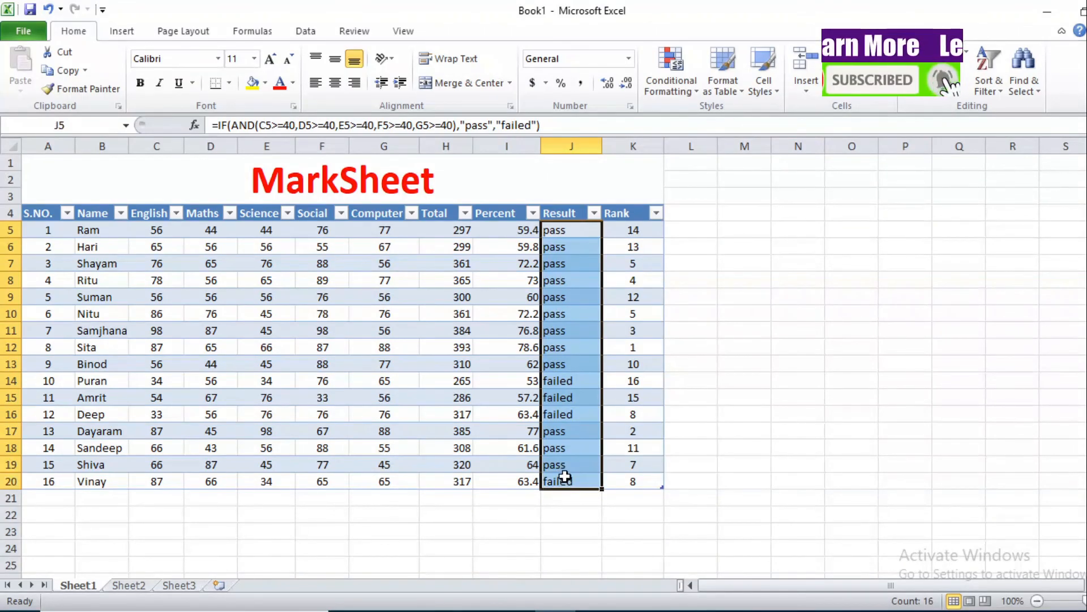
pyautogui.click(74, 31)
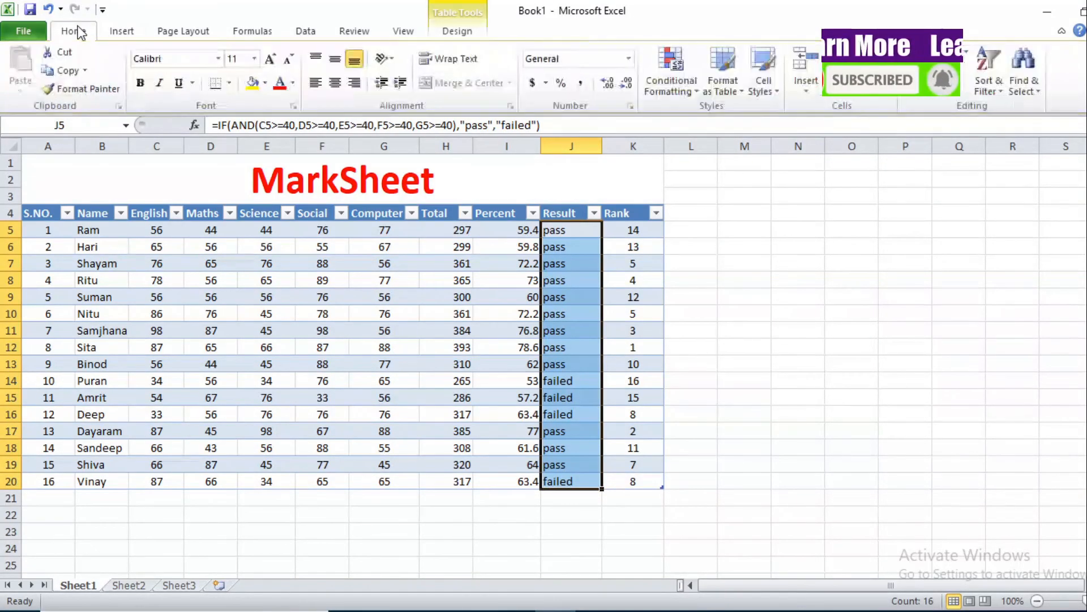
pyautogui.click(335, 82)
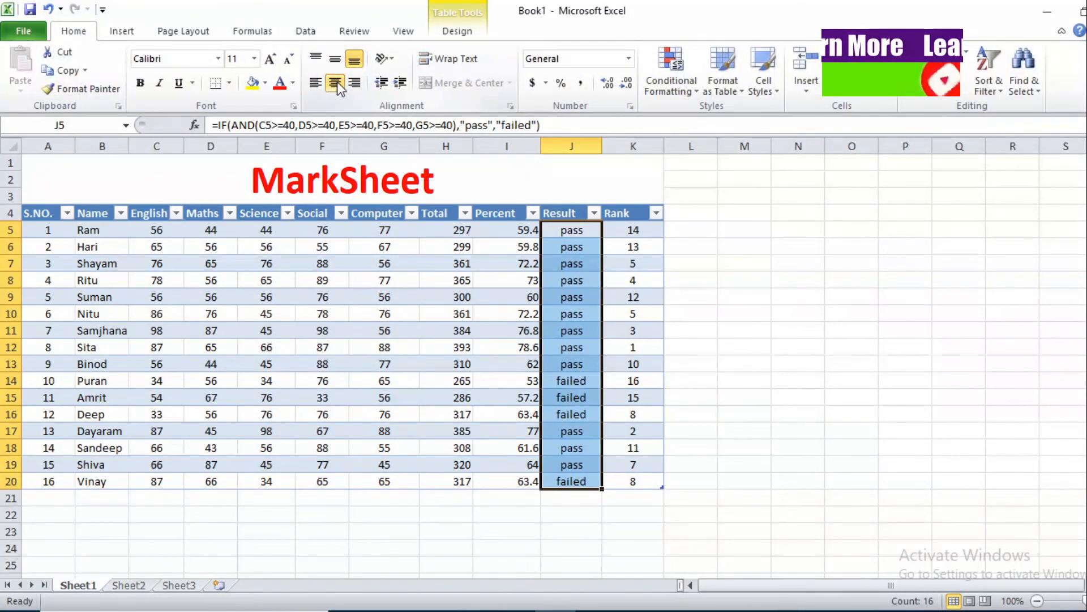
pyautogui.click(733, 227)
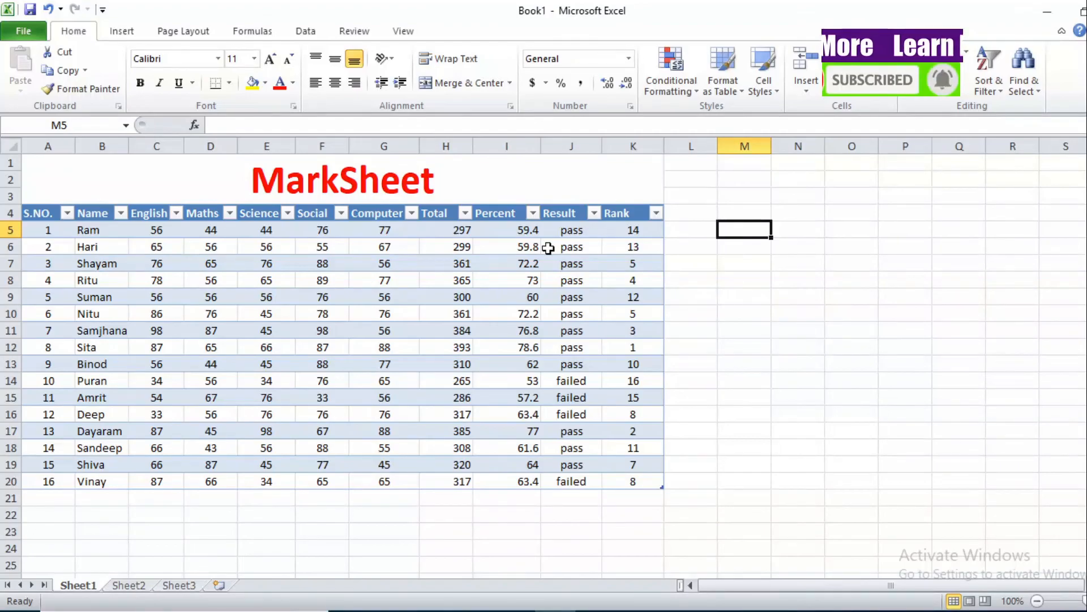
# Centre the values in the Total column, H5:H20, and the Percent column, I5:I20.
pyautogui.moveTo(432, 227); pyautogui.dragTo(452, 482)
pyautogui.click(333, 84)
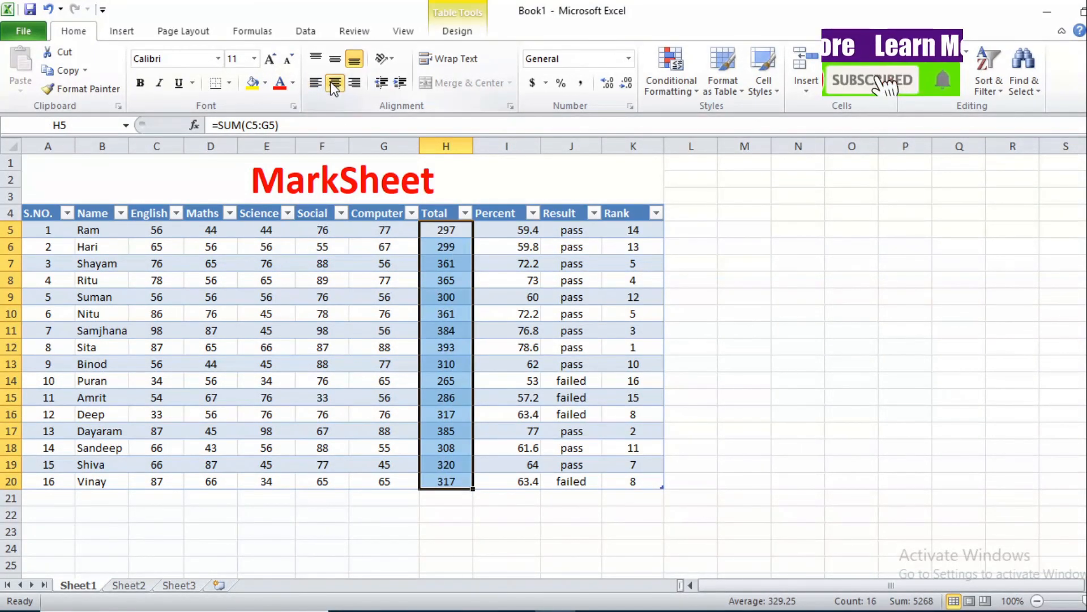
pyautogui.moveTo(505, 226); pyautogui.dragTo(533, 479)
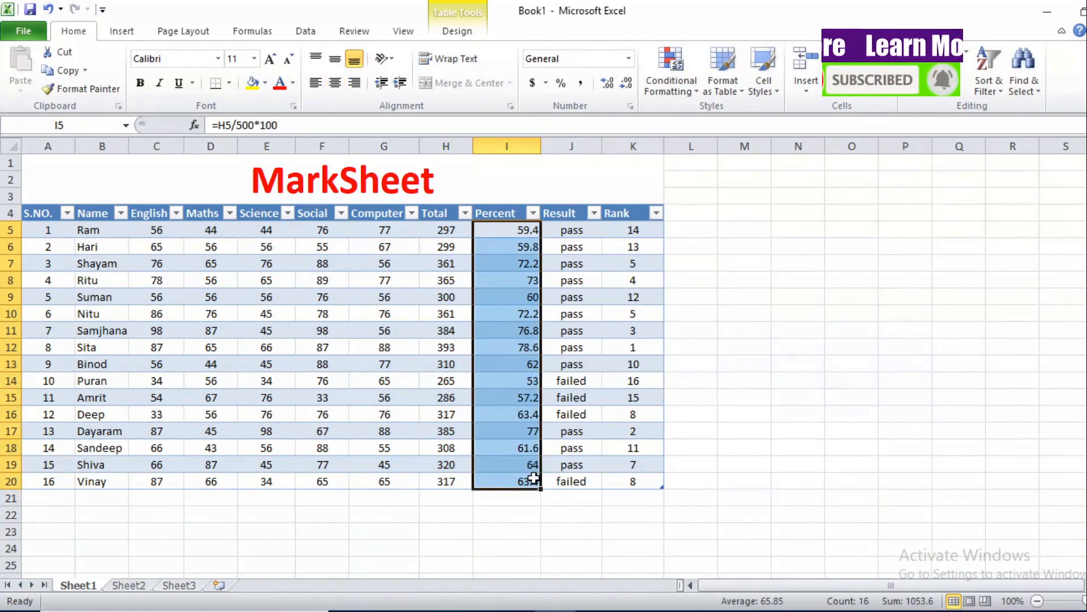
pyautogui.click(334, 85)
pyautogui.click(760, 275)
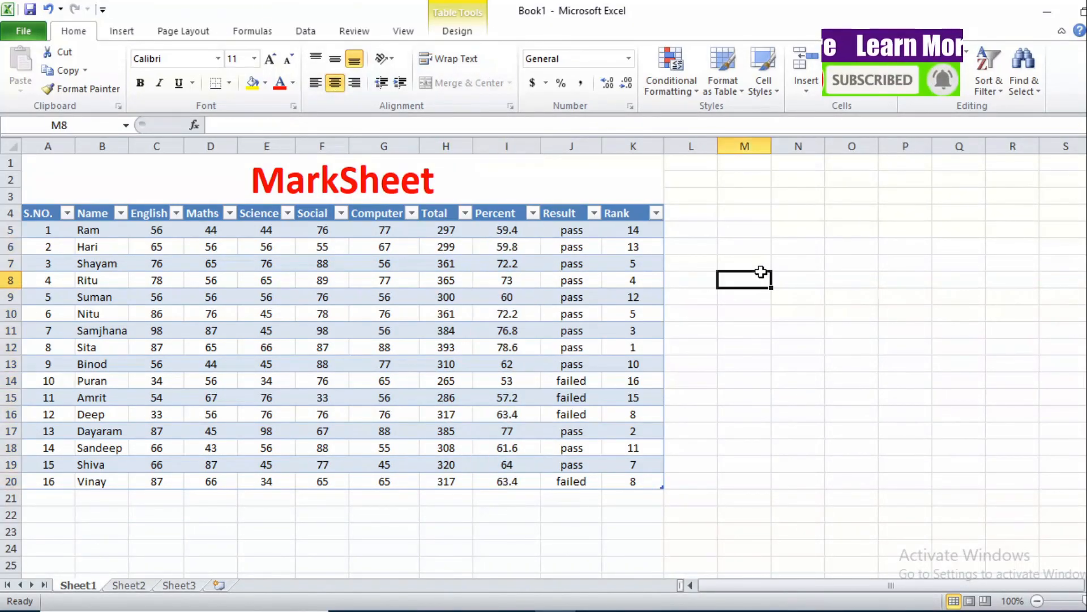